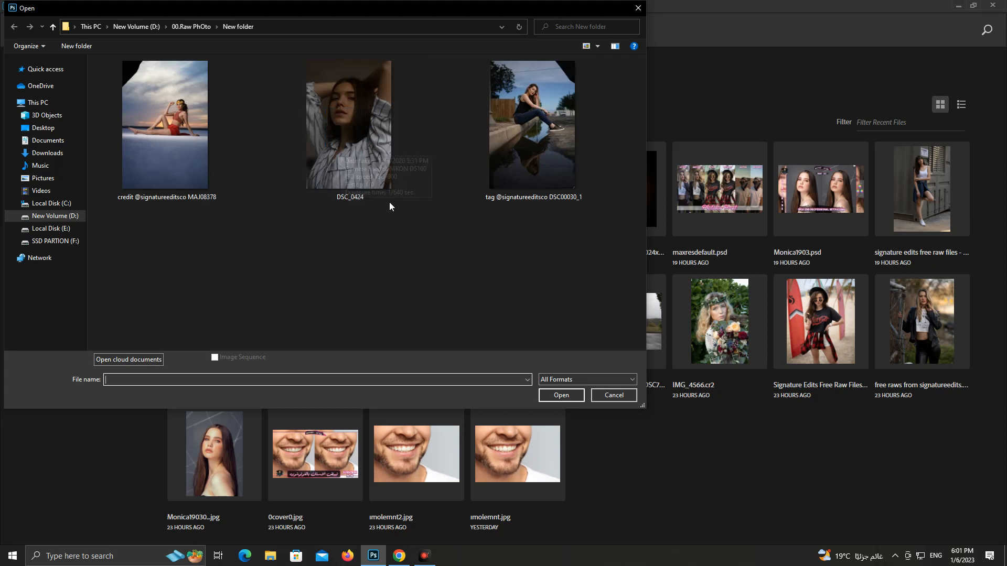
Open the raw photo DSC_0424 in Camera Raw and apply the Adobe Neutral profile to it
double_click(348, 118)
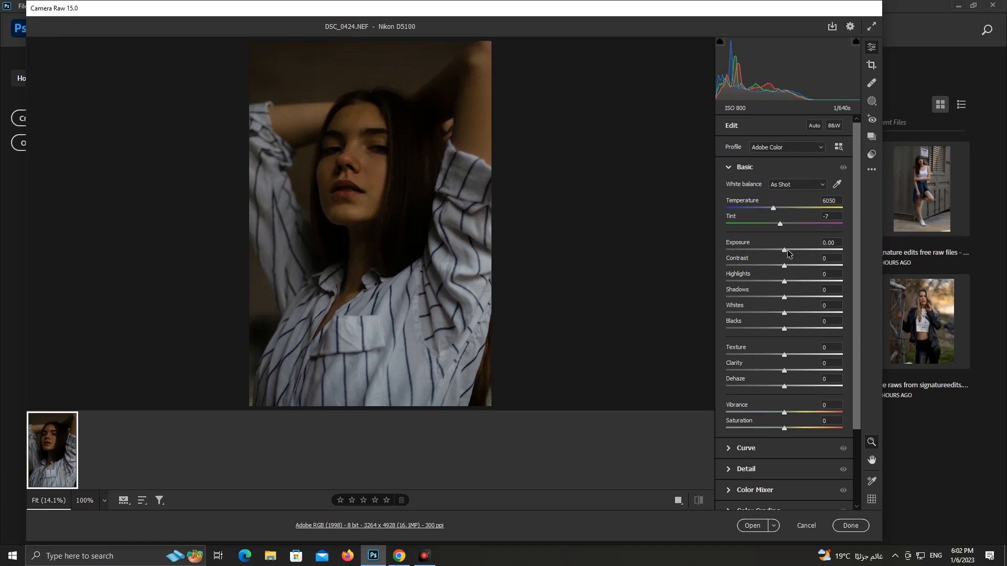
left_click(783, 151)
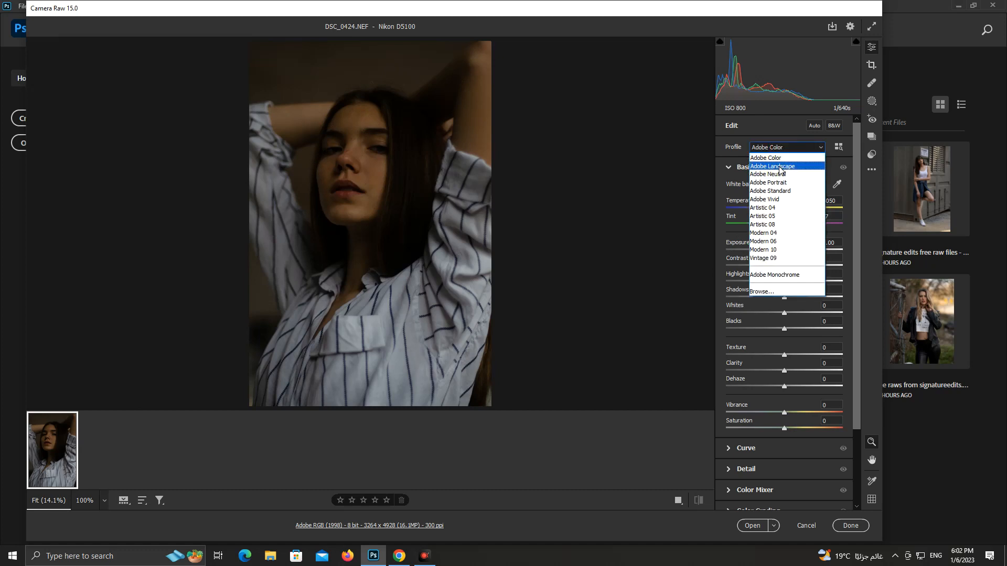
left_click(741, 149)
left_click(784, 151)
left_click(784, 151)
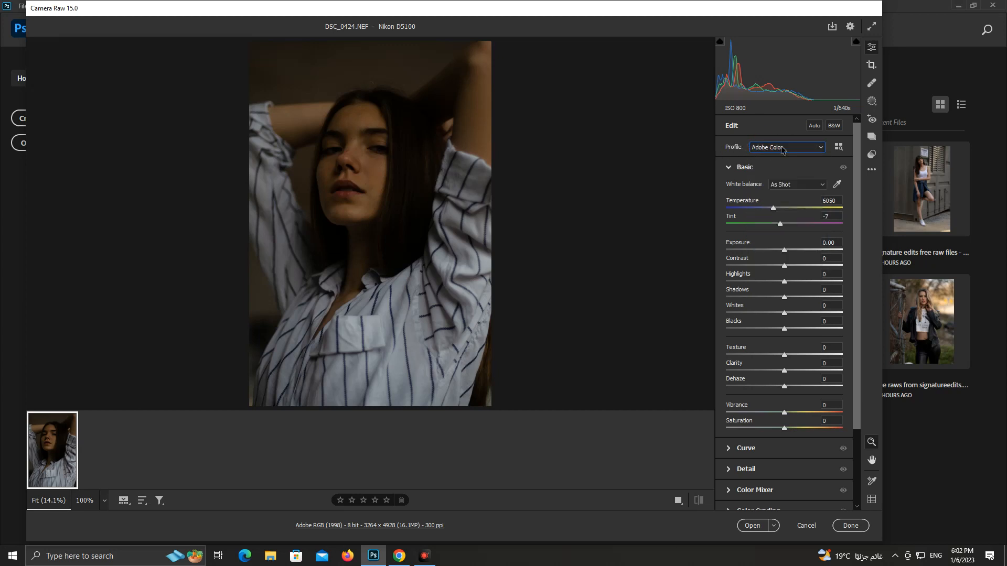
left_click(781, 147)
left_click(783, 166)
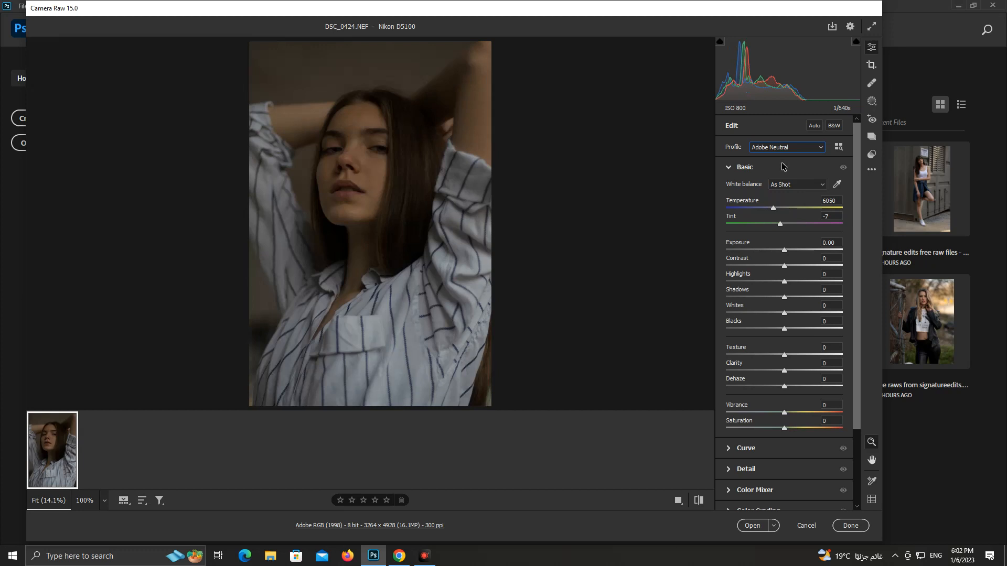
Preview the profiles on the photo one after another, from Adobe Color through Adobe Portrait to Artistic 04
key("Up")
key("Up")
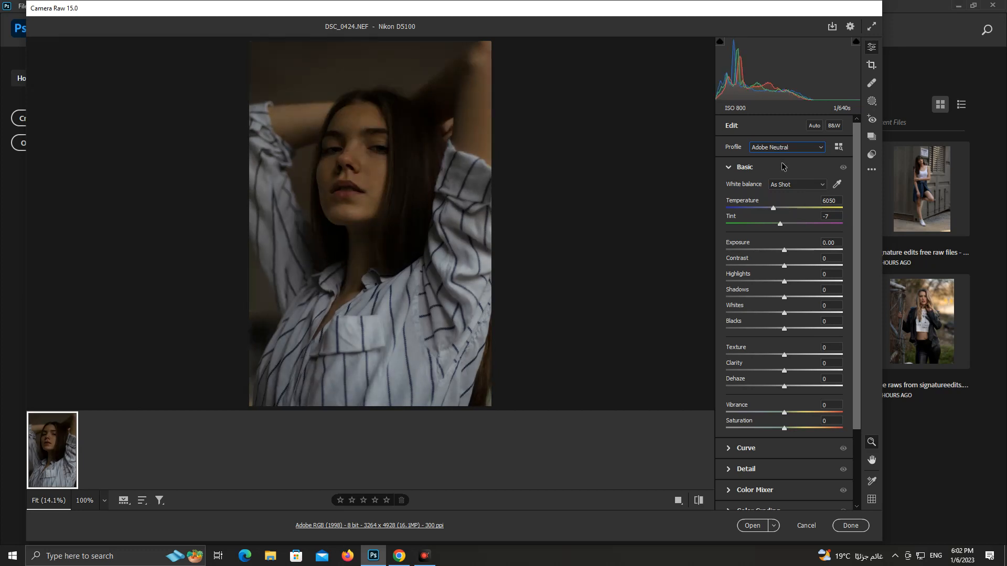
key("Up")
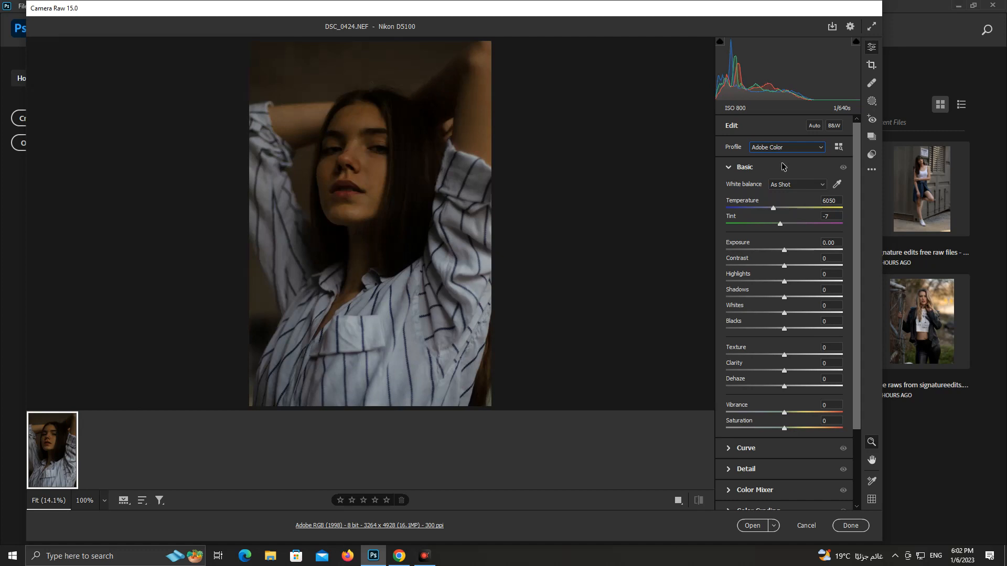
key("Down")
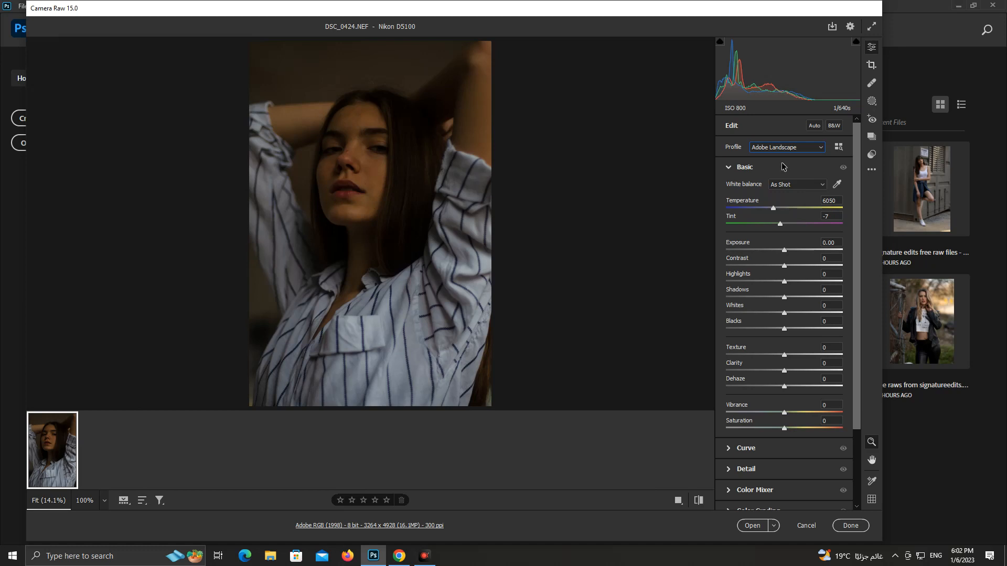
key("Down")
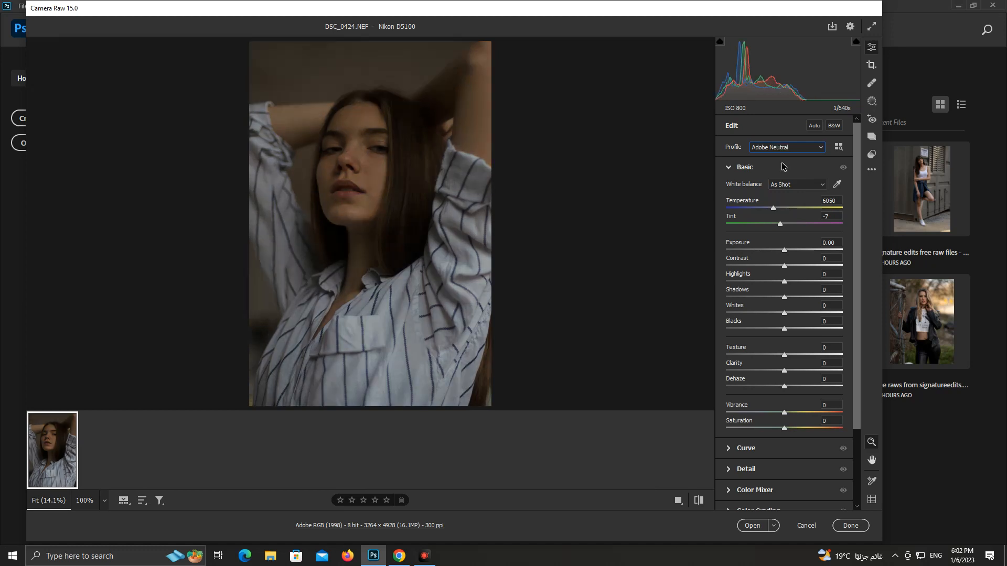
key("Down")
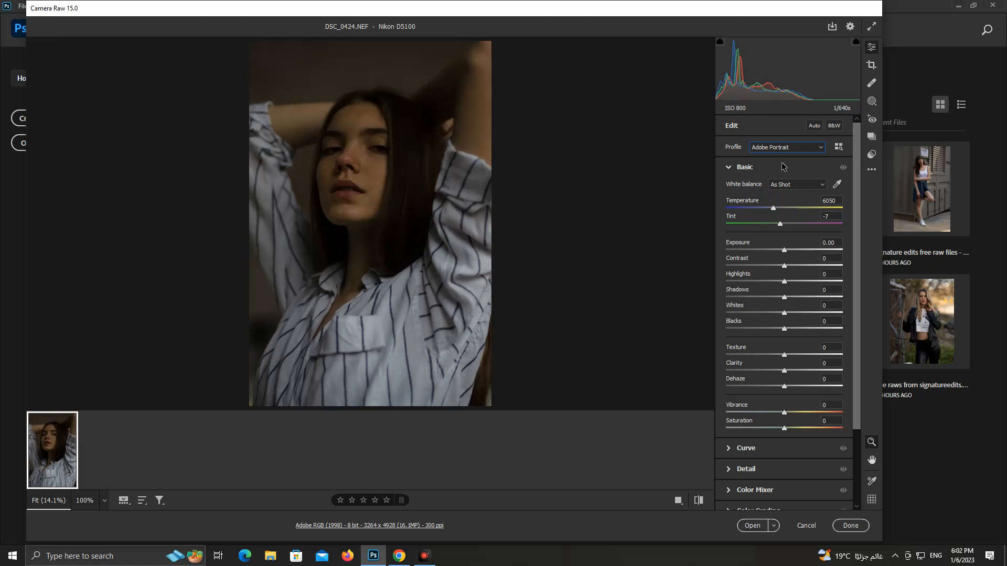
key("Down")
key("Down")
key("Down")
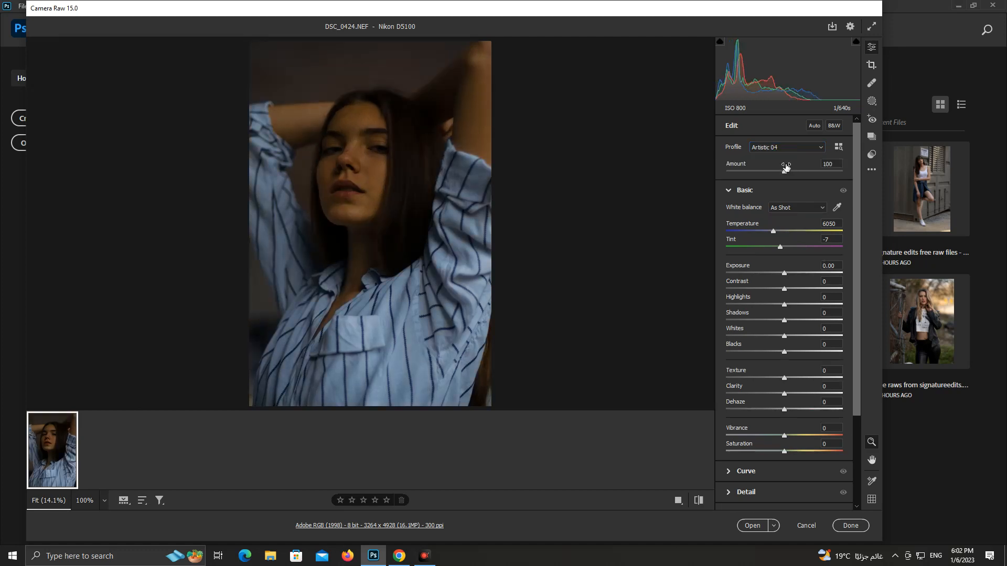
Try the Artistic 05, Modern 04, Modern 10 and Vintage 09 profiles on the portrait
key("Down")
key("Down")
left_click(764, 149)
key("Down")
key("Return")
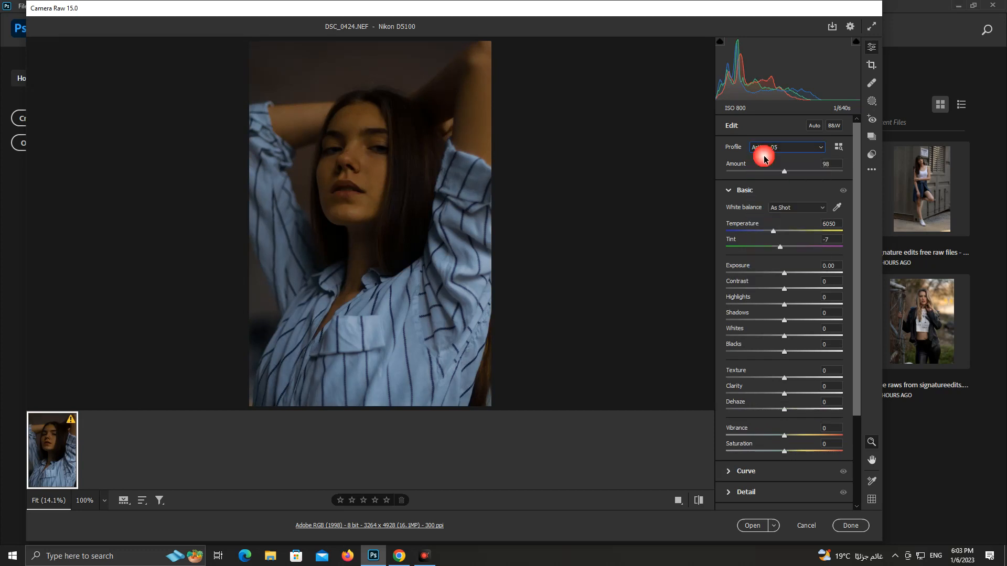
left_click(763, 149)
key("Down")
key("Down")
key("Down")
key("Return")
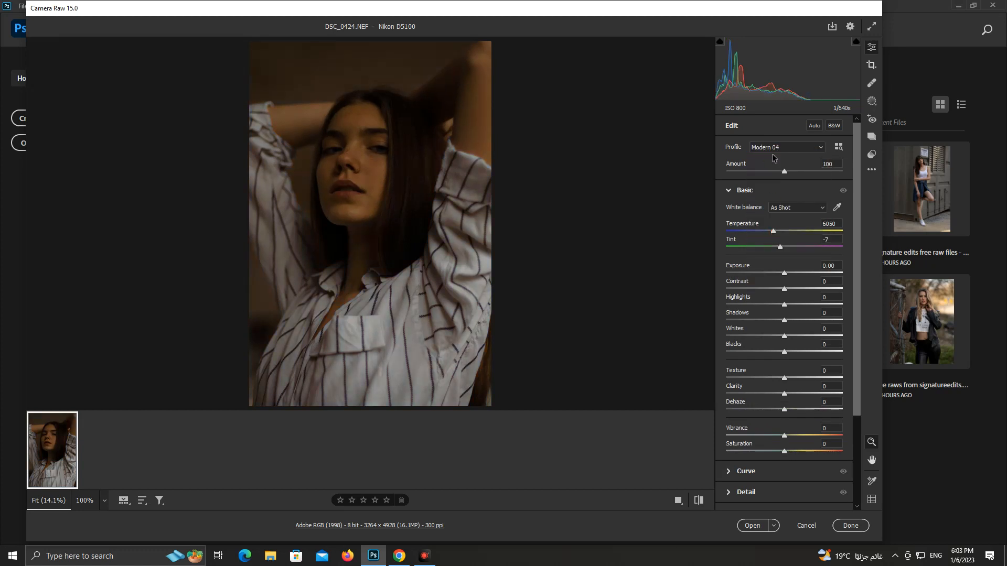
left_click(775, 149)
left_click(761, 251)
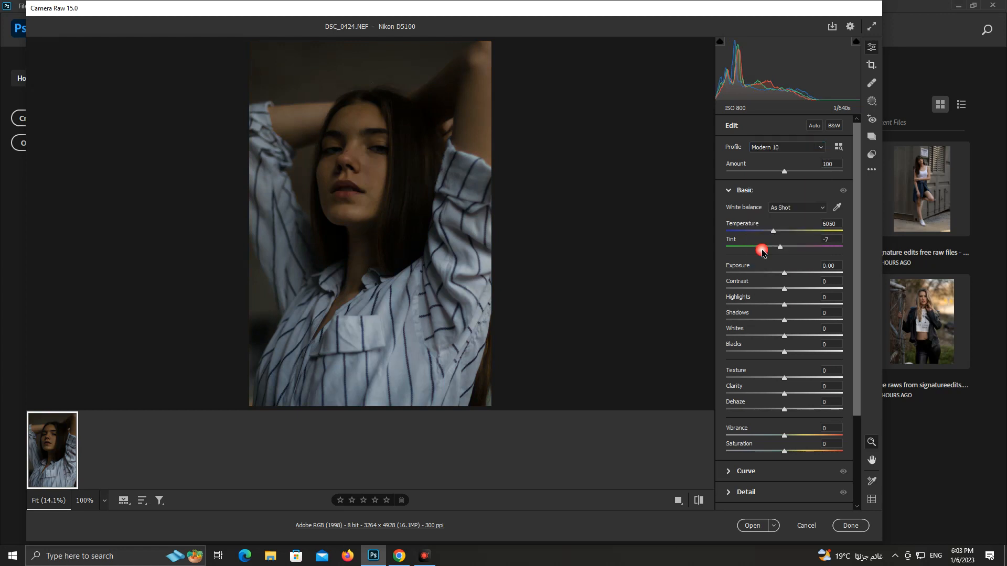
left_click(775, 149)
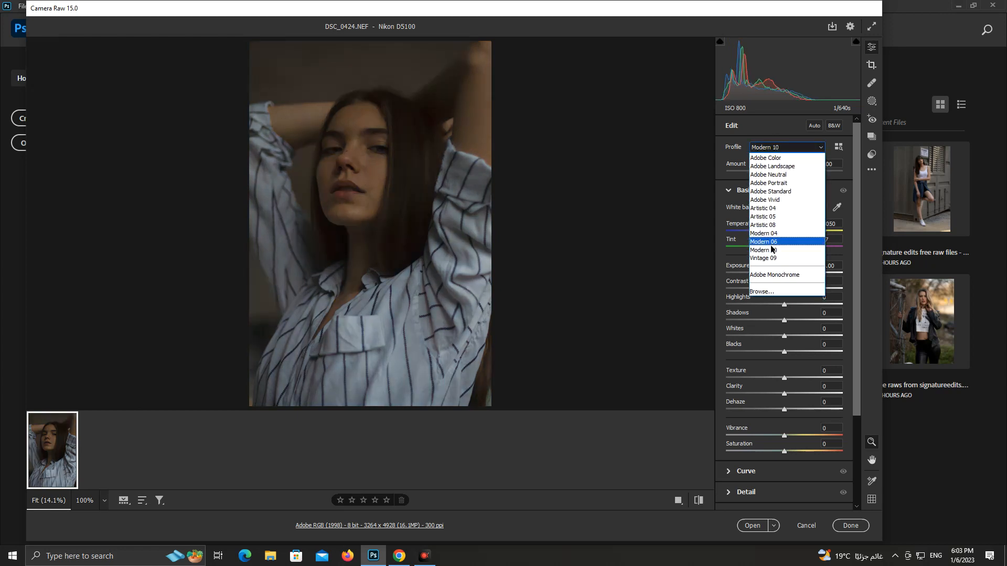
left_click(769, 258)
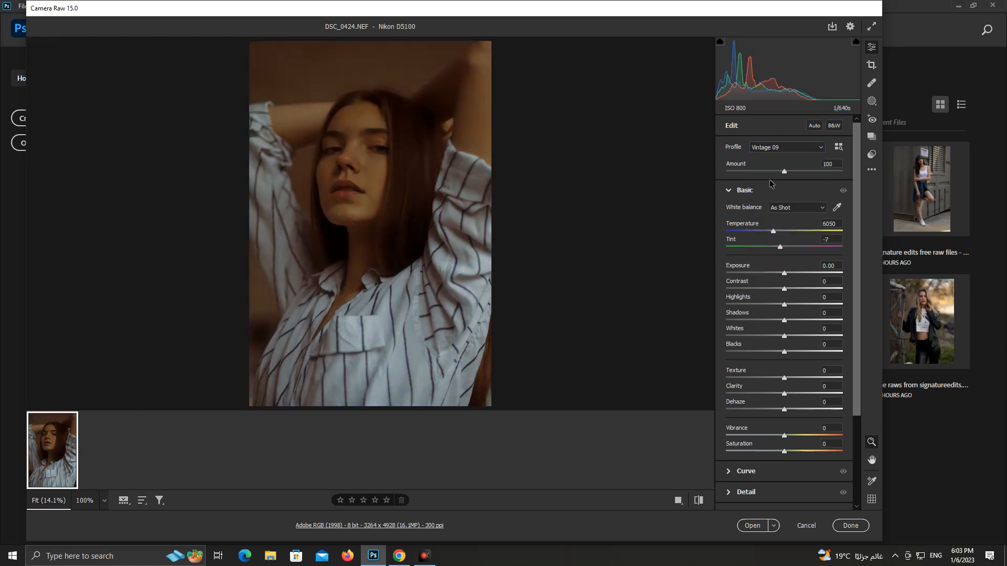
Set the profile to Adobe Neutral and adjust Exposure to +0.40 and Contrast to +12
left_click(770, 147)
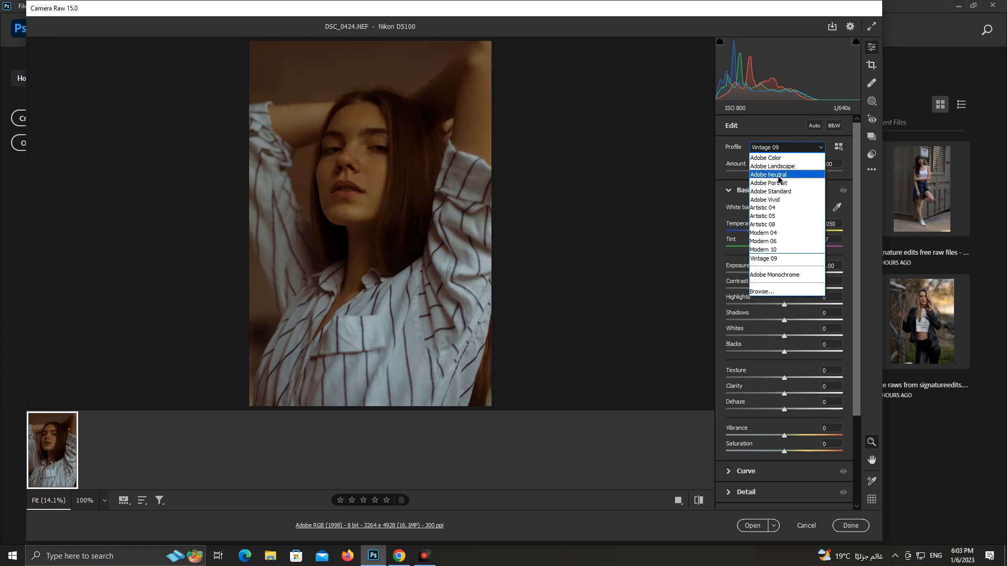
left_click(775, 166)
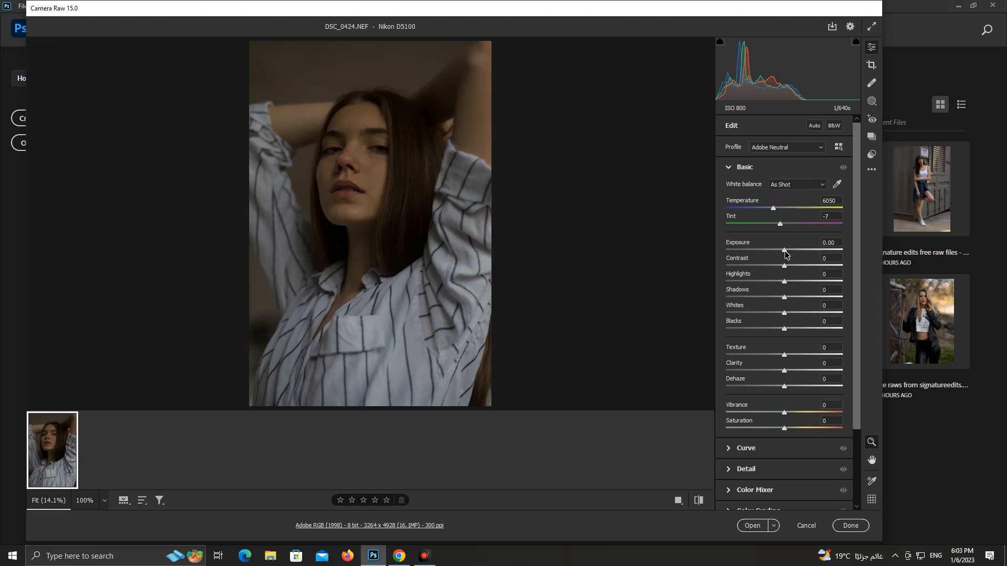
left_click_drag(785, 252, 790, 253)
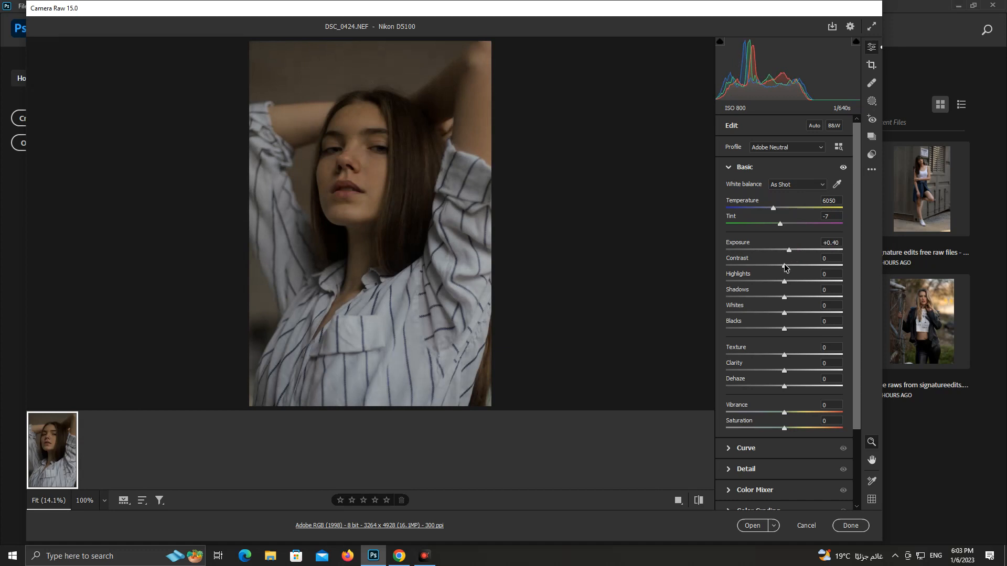
left_click_drag(784, 268, 792, 269)
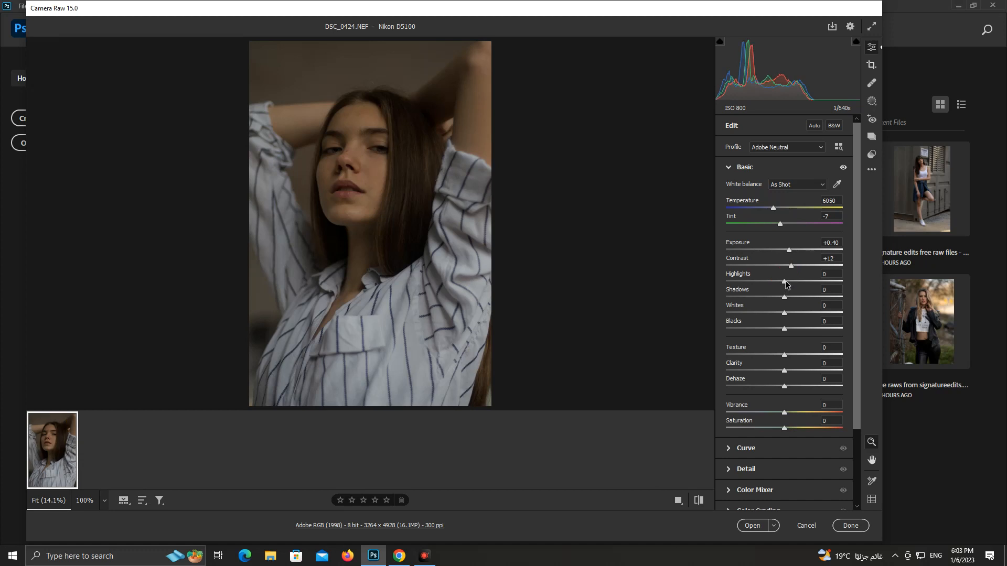
Set Highlights to -50, Shadows to -20, Whites to +30 and Blacks to +12, and open the adjusted photo in Photoshop
left_click_drag(785, 283, 729, 283)
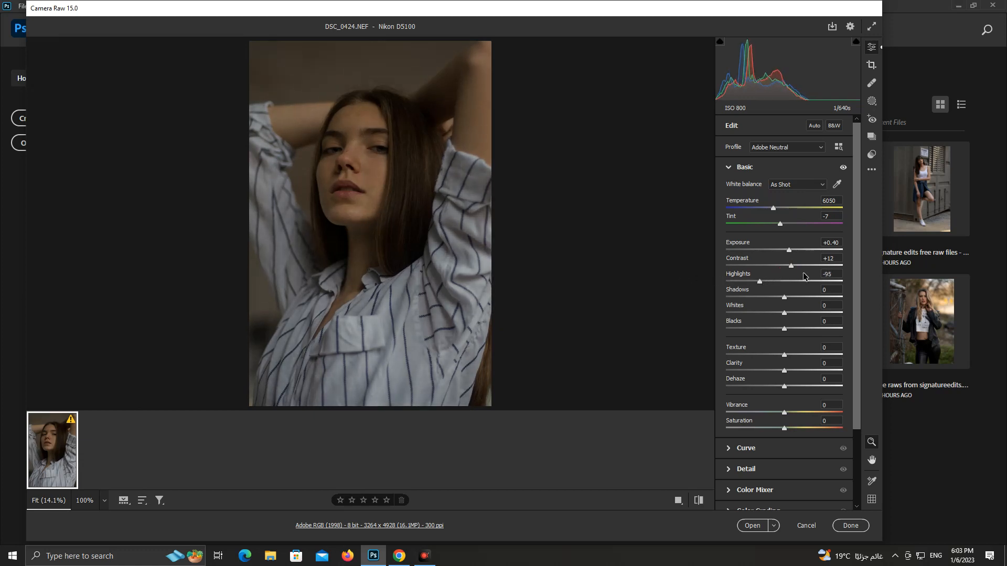
left_click_drag(806, 282, 750, 276)
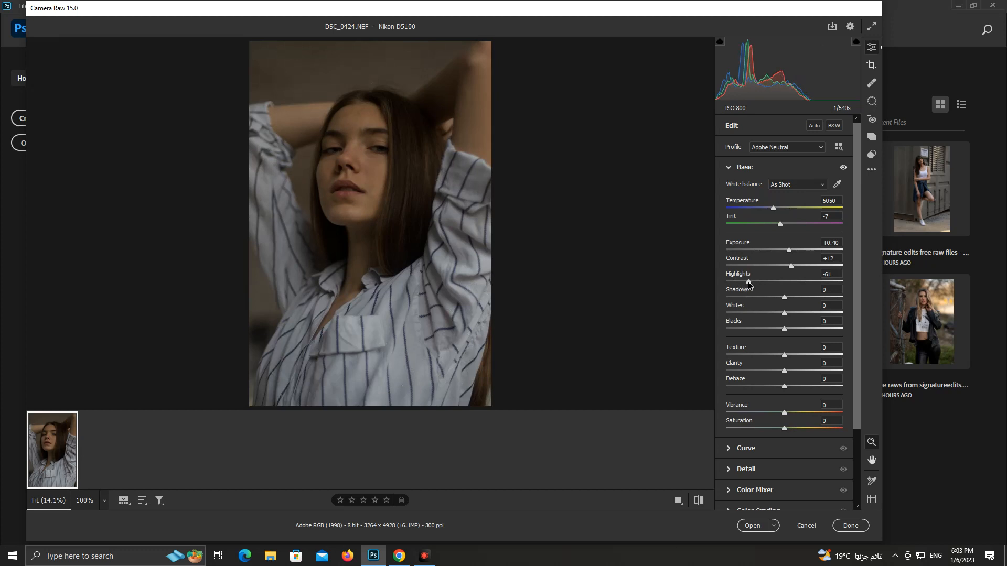
left_click_drag(749, 282, 755, 283)
left_click_drag(785, 299, 773, 299)
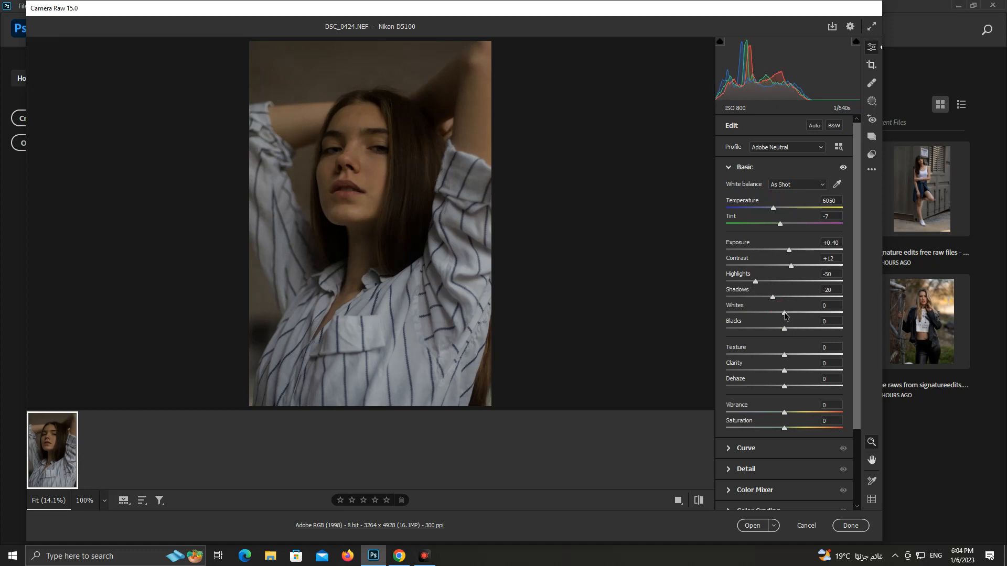
mouse_move(785, 314)
left_mouse_down()
mouse_move(803, 314)
mouse_move(793, 330)
left_mouse_up()
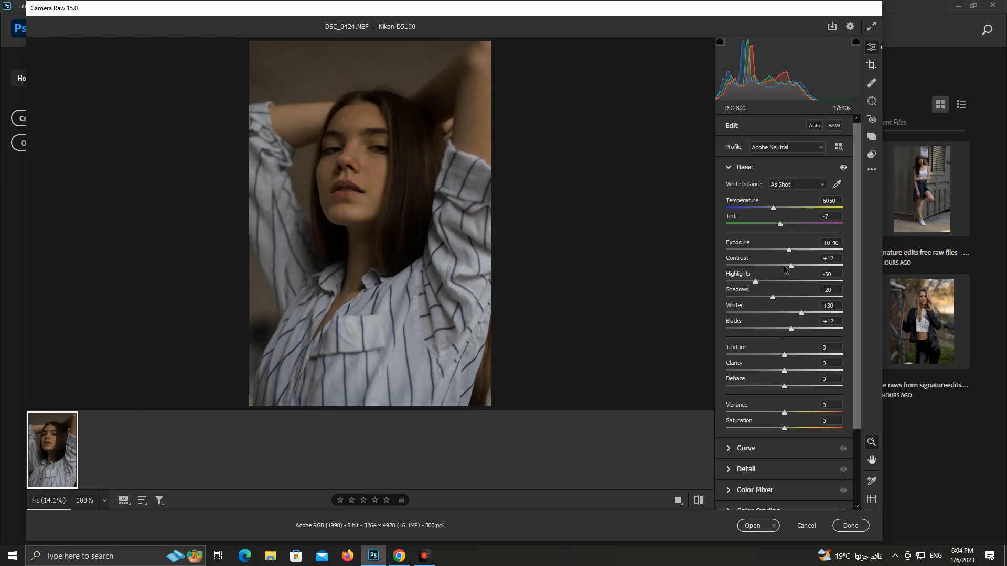
left_click(751, 526)
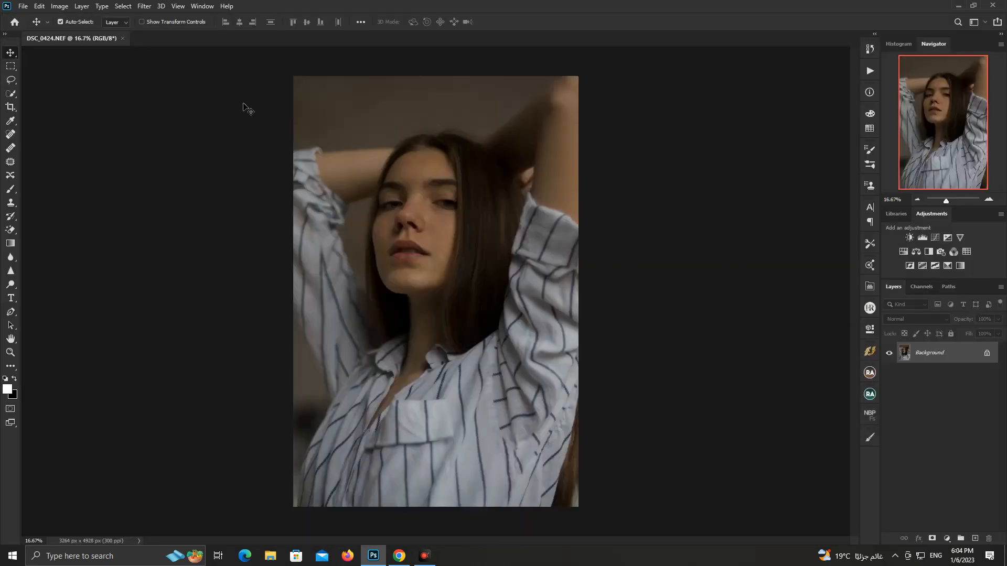
Open the raw photo DSC_0424 in Camera Raw again and reset its edit settings to default
left_click(24, 5)
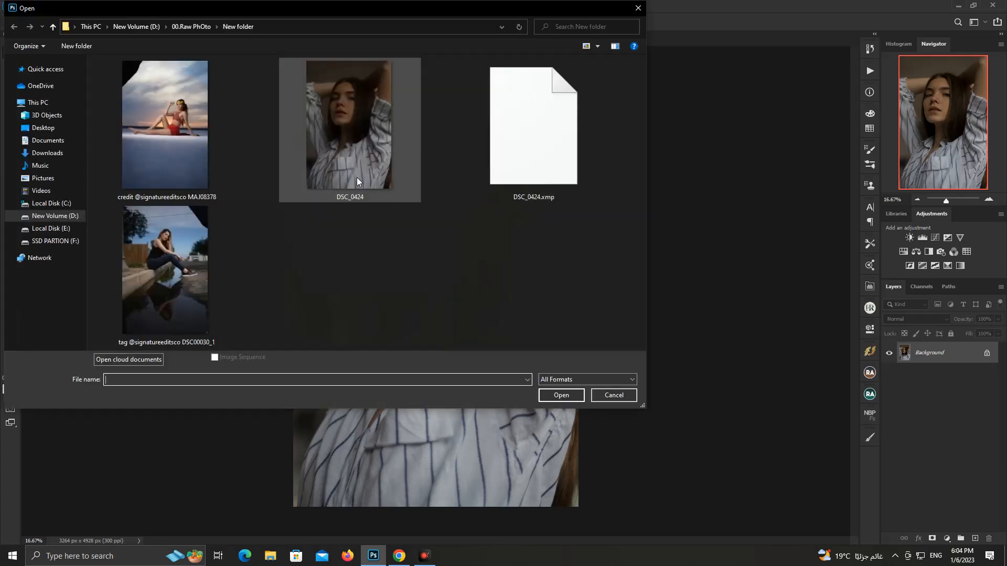
double_click(390, 140)
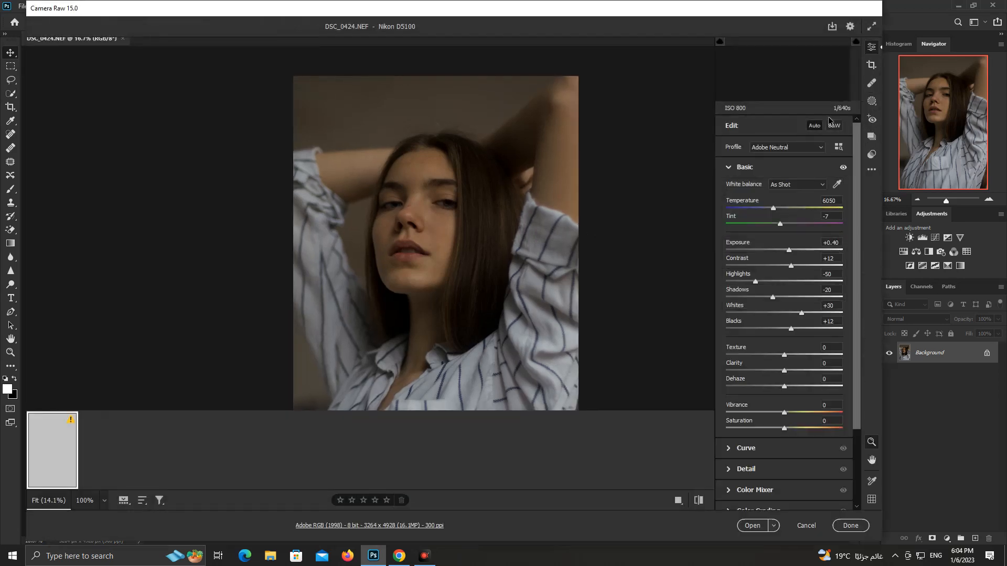
left_click(803, 148)
left_click(775, 174)
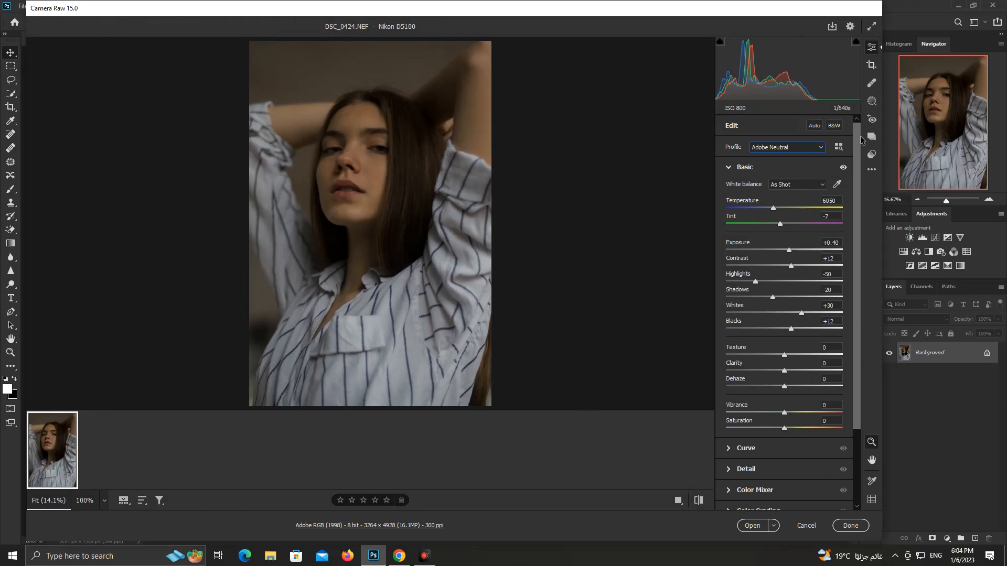
left_click(872, 170)
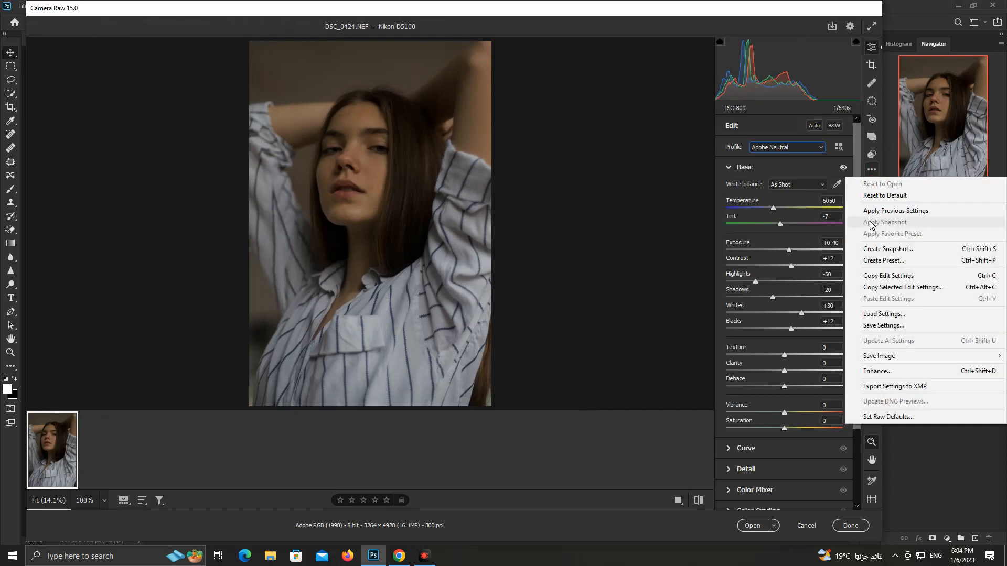
left_click(884, 195)
Open the photo with its default raw settings as a second Photoshop document
left_click(753, 525)
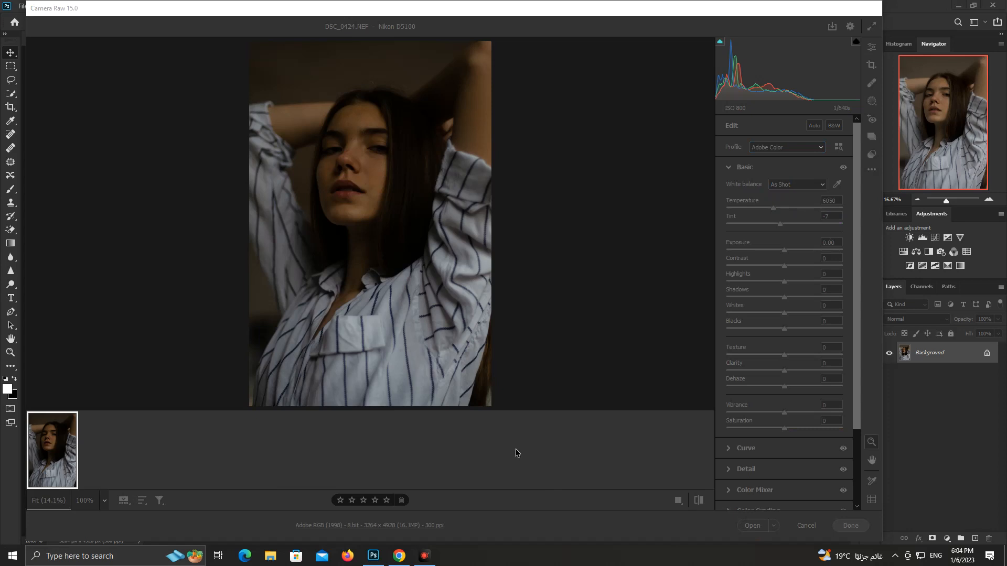
left_click_drag(579, 542, 579, 540)
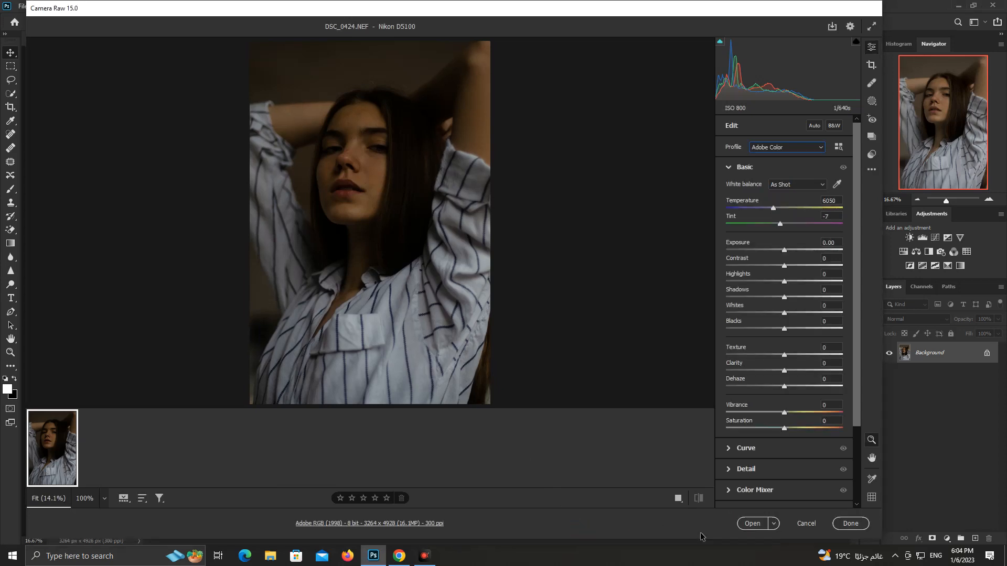
left_click(748, 525)
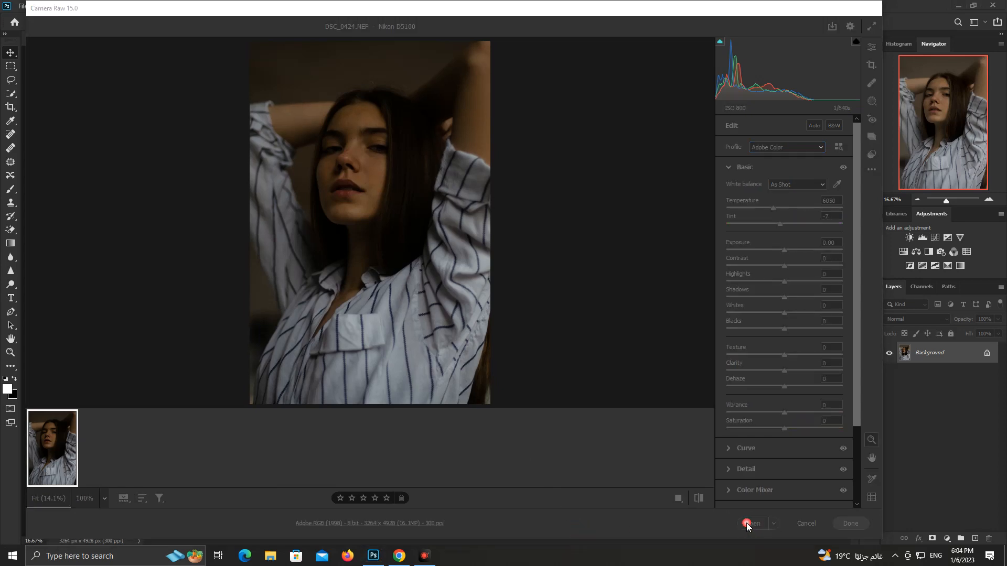
left_click(673, 525)
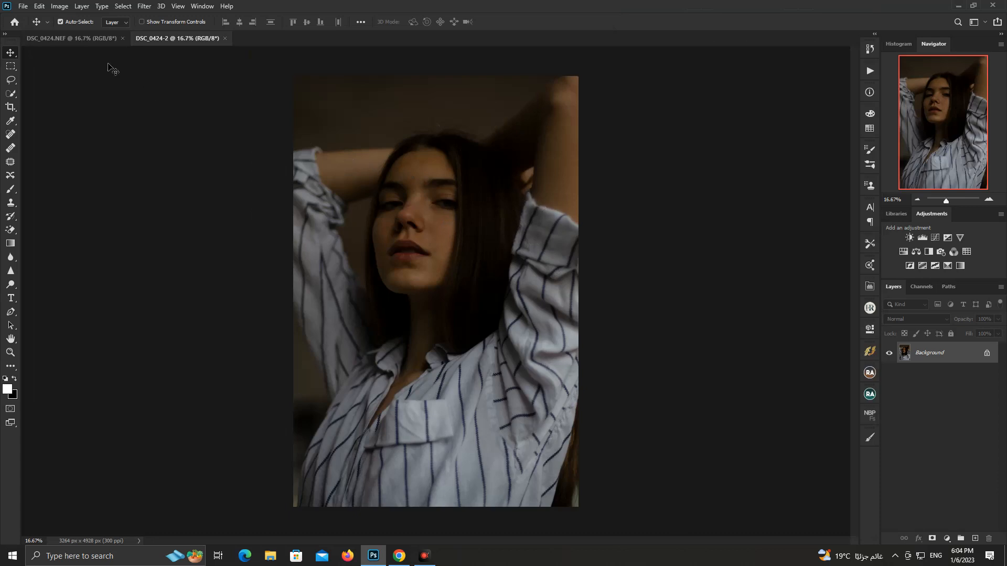
Compare the adjusted document DSC_0424.NEF with the unedited DSC_0424-2, and examine the adjusted portrait enlarged to about 19%
left_click(85, 41)
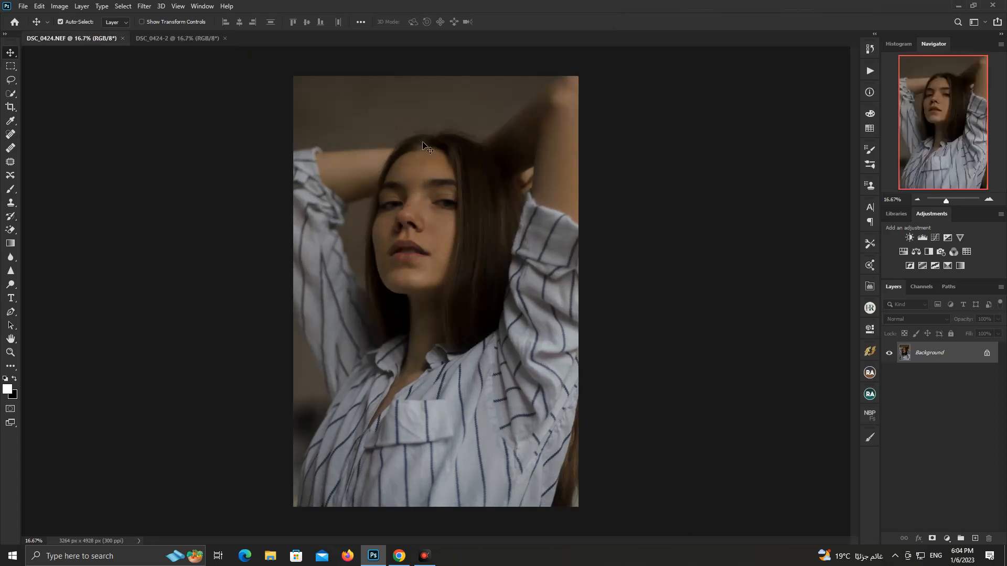
left_click(196, 39)
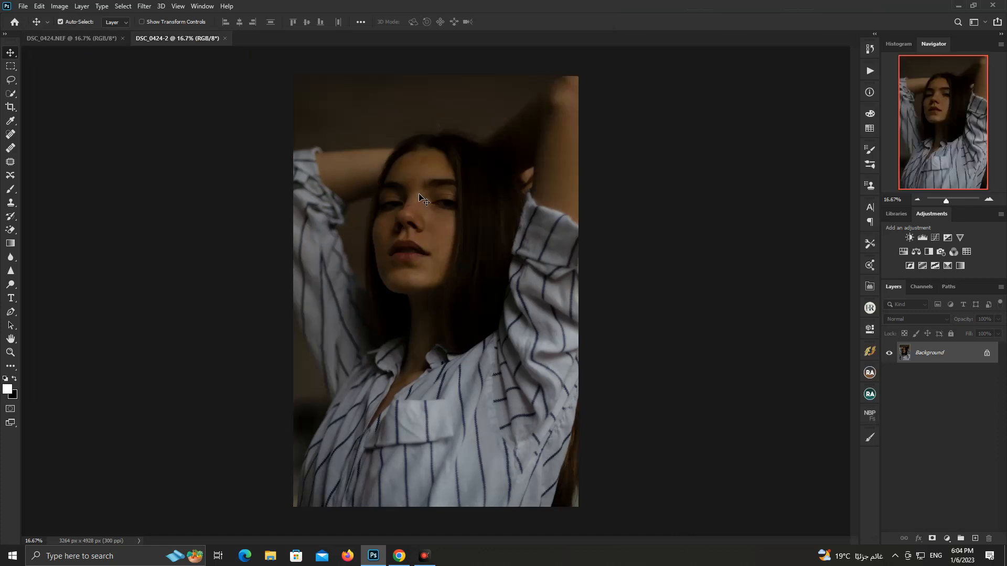
left_click(94, 36)
left_click(135, 42)
left_click(74, 39)
left_click(187, 38)
left_click(93, 37)
left_click(533, 150)
left_click_drag(950, 205, 952, 205)
left_click_drag(853, 278, 851, 241)
left_click_drag(950, 201, 947, 202)
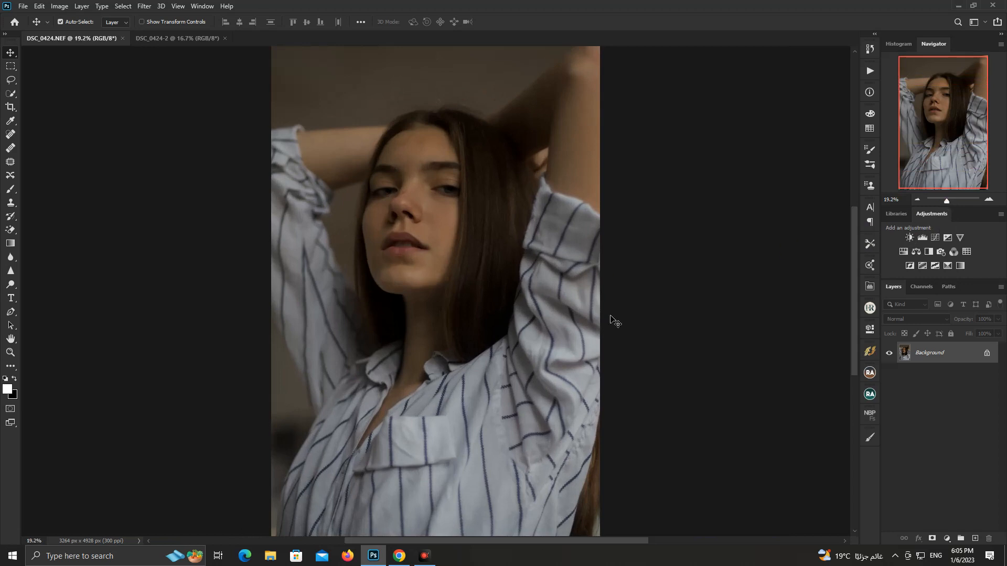
Add a Curves adjustment layer and brighten the midtones by slightly raising a point at about input 119 on the RGB curve
left_click(947, 539)
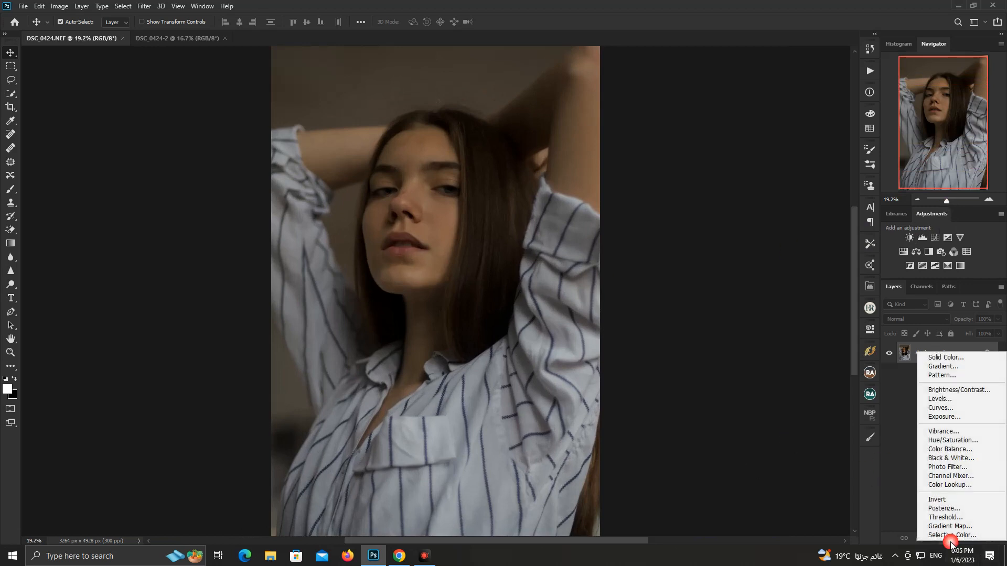
left_click(938, 411)
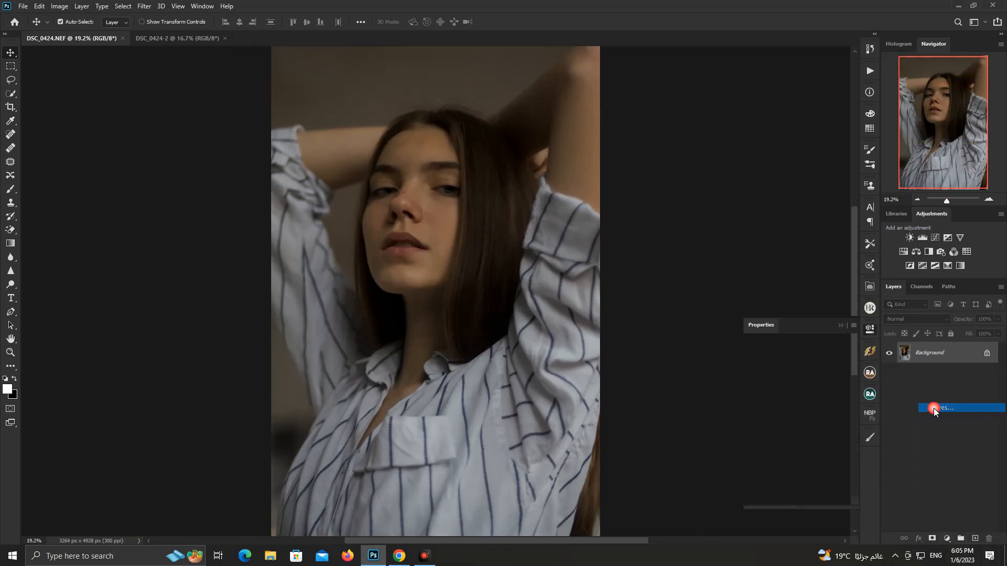
left_click(947, 538)
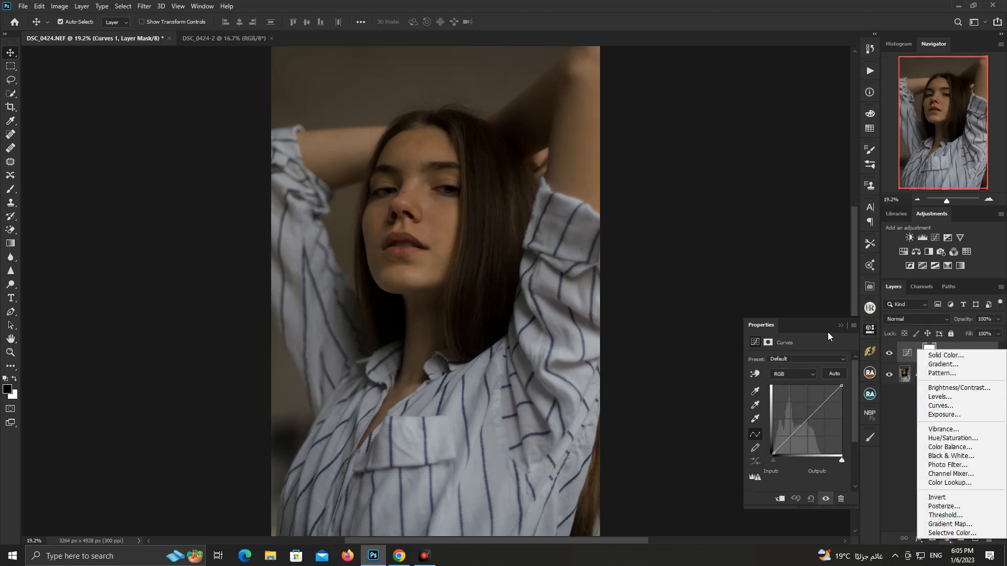
left_click(808, 417)
left_click(808, 419)
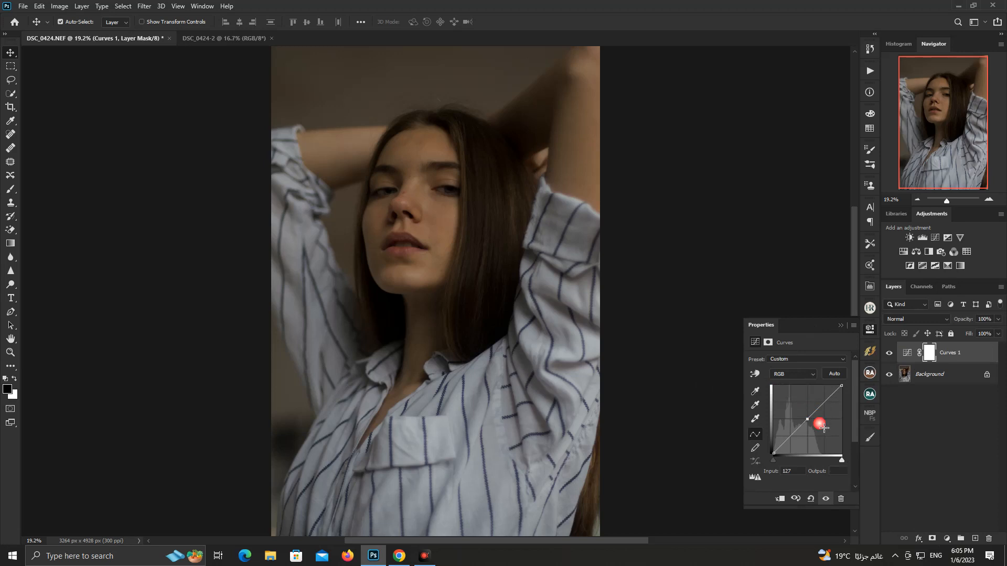
left_click_drag(811, 424, 810, 421)
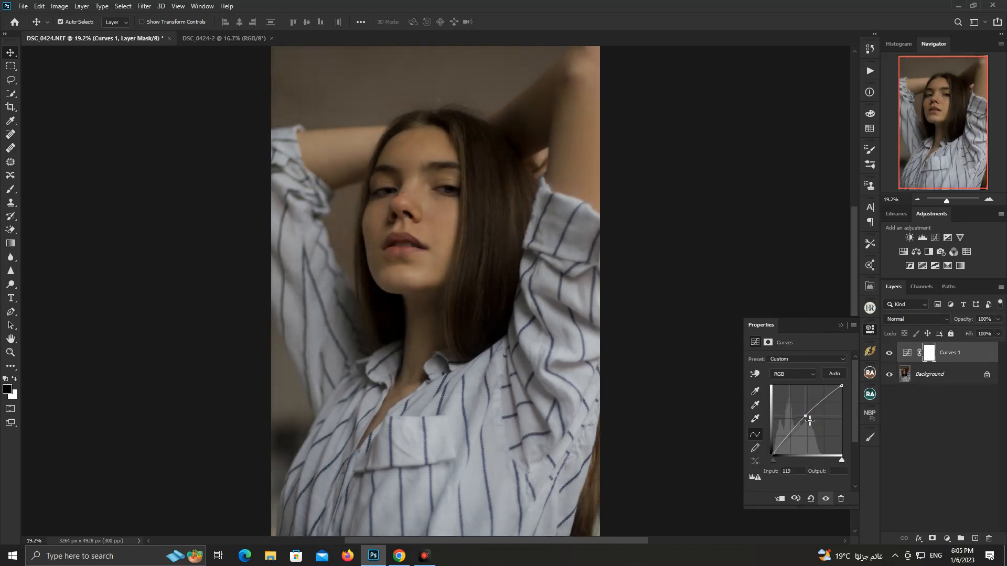
left_click(870, 330)
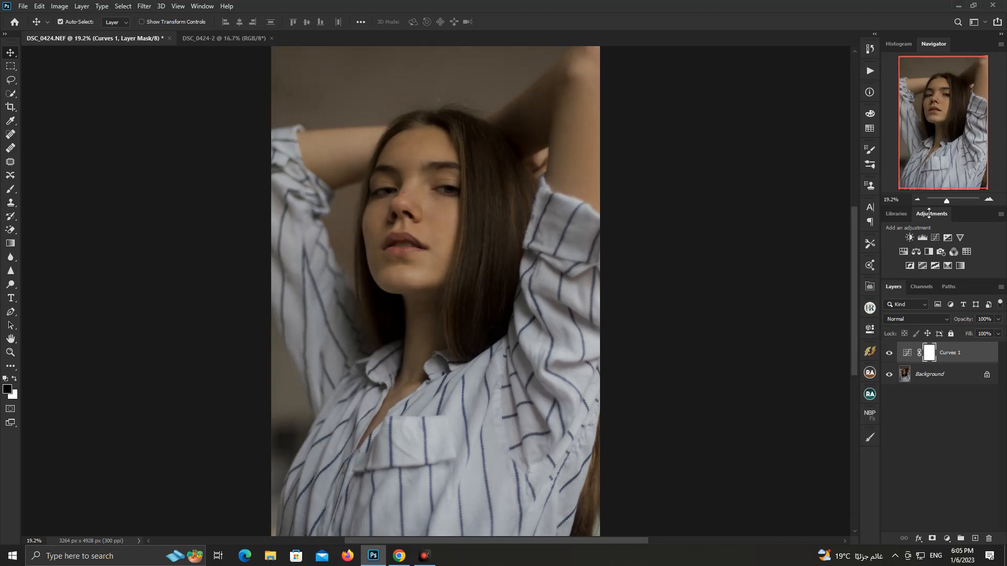
Compare the whole portrait with and without the Curves adjustment
mouse_move(946, 204)
left_mouse_down()
mouse_move(936, 204)
mouse_move(946, 202)
left_mouse_up()
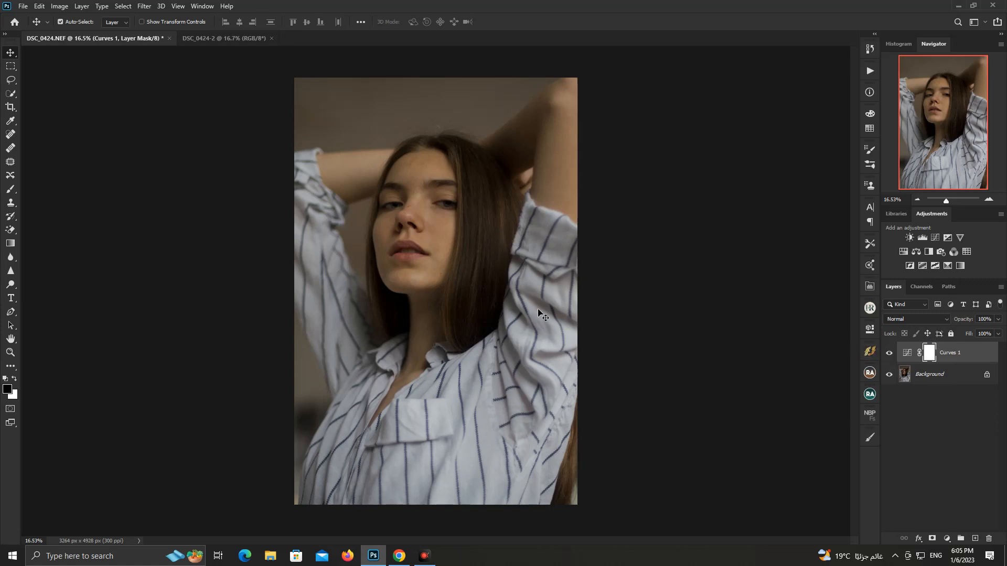
left_click(892, 355)
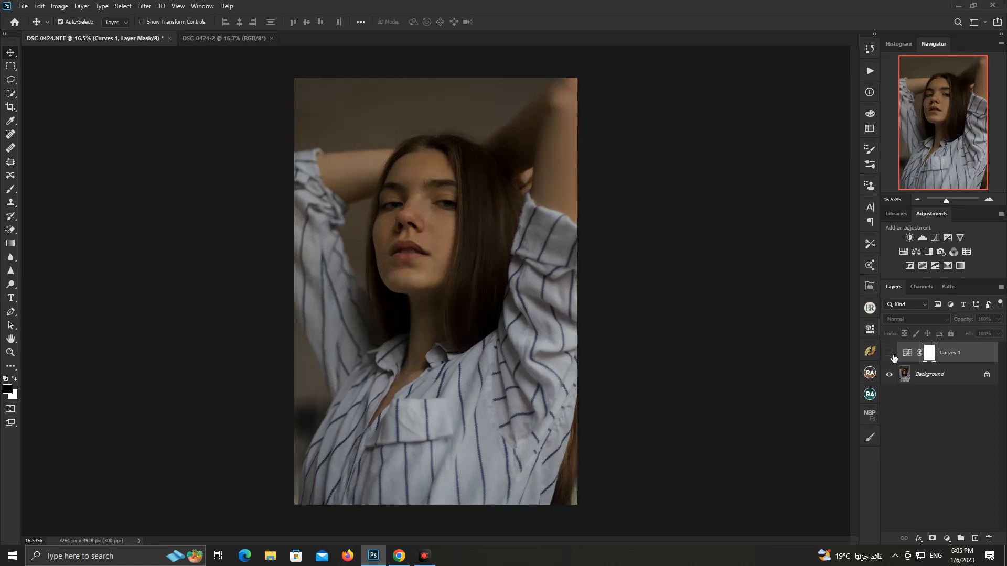
left_click(892, 355)
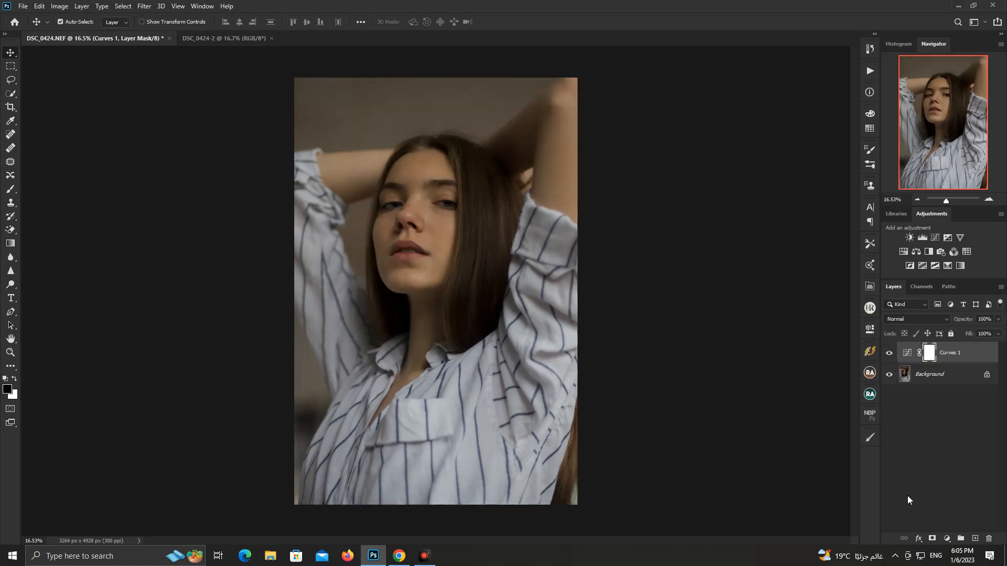
Add a Selective Color adjustment layer and, for the Whites, raise Cyan to about +22, adjust Yellow and lower Black
left_click(946, 539)
left_click(949, 536)
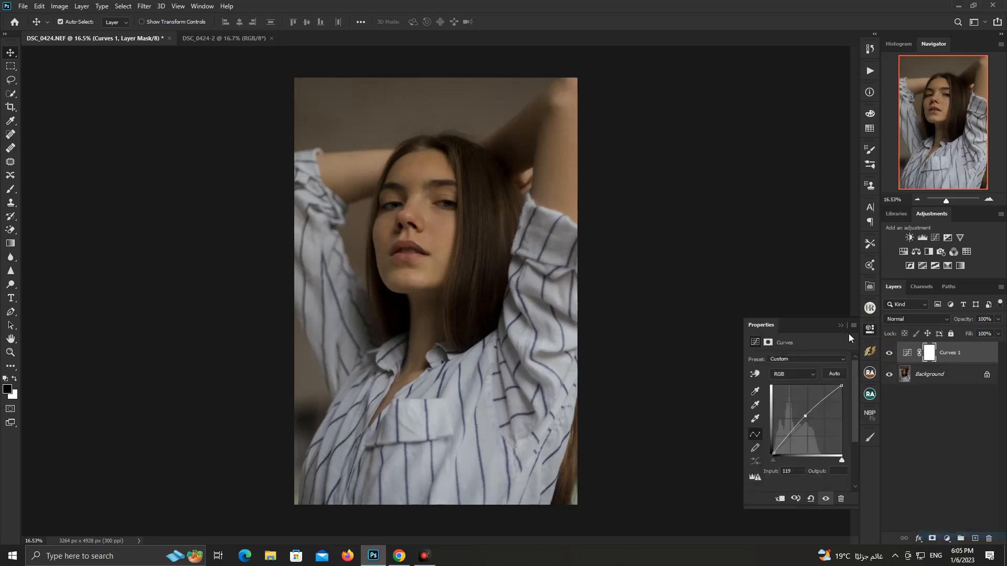
left_click(796, 370)
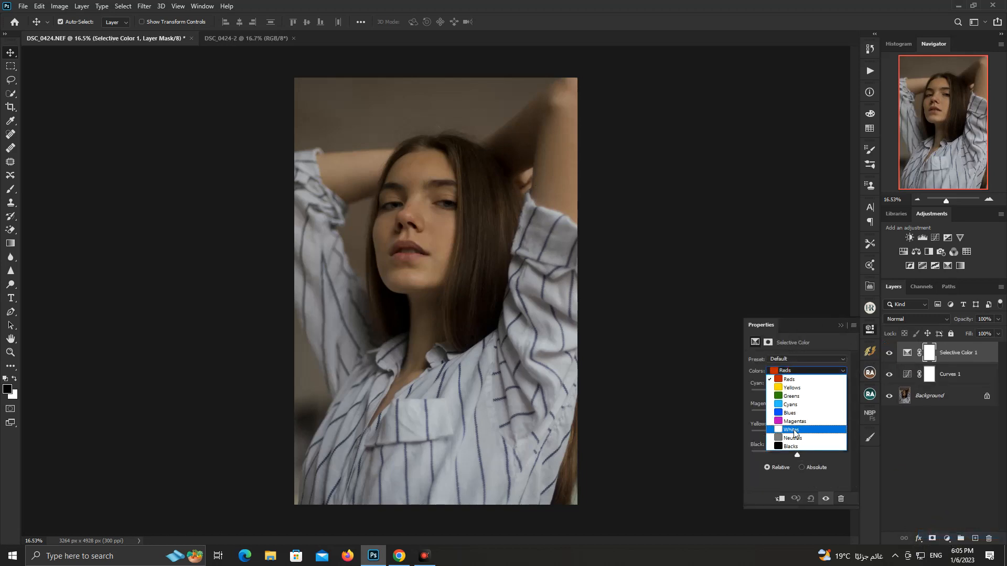
left_click(797, 429)
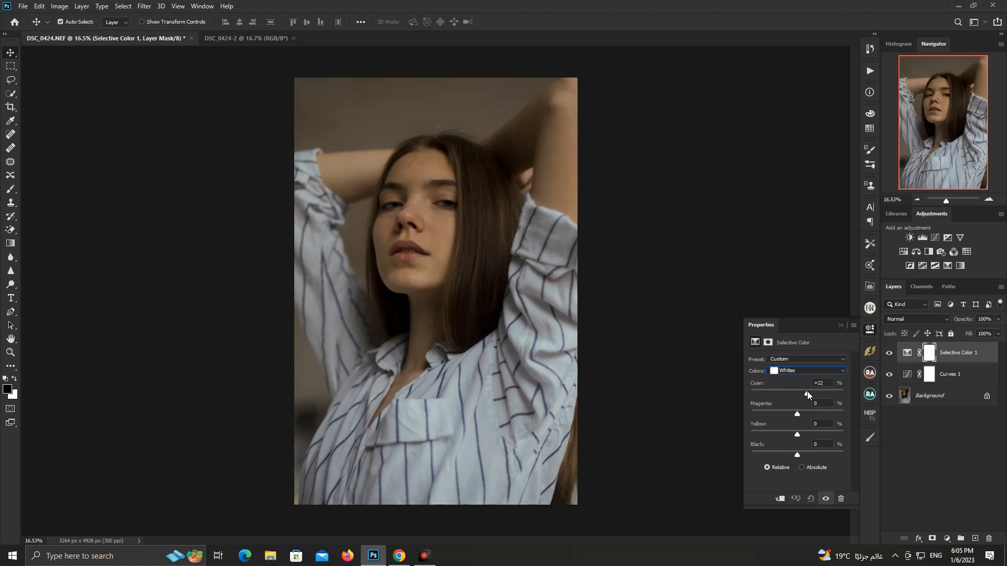
left_click_drag(807, 393, 808, 392)
left_click(800, 437)
left_click_drag(822, 433, 785, 435)
For the Yellows of the Selective Color layer, reduce Cyan and raise Black slightly
left_click(794, 371)
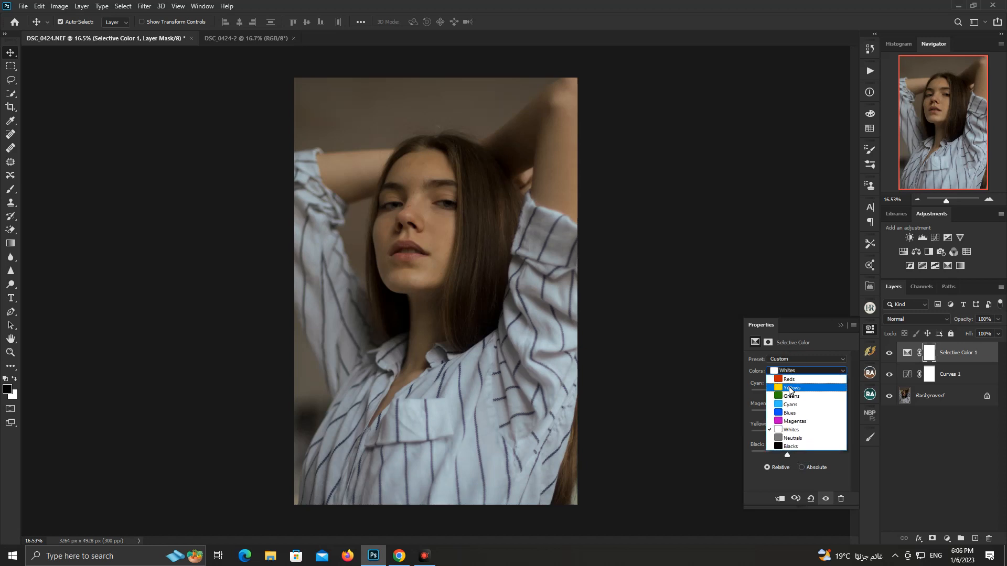
left_click(790, 387)
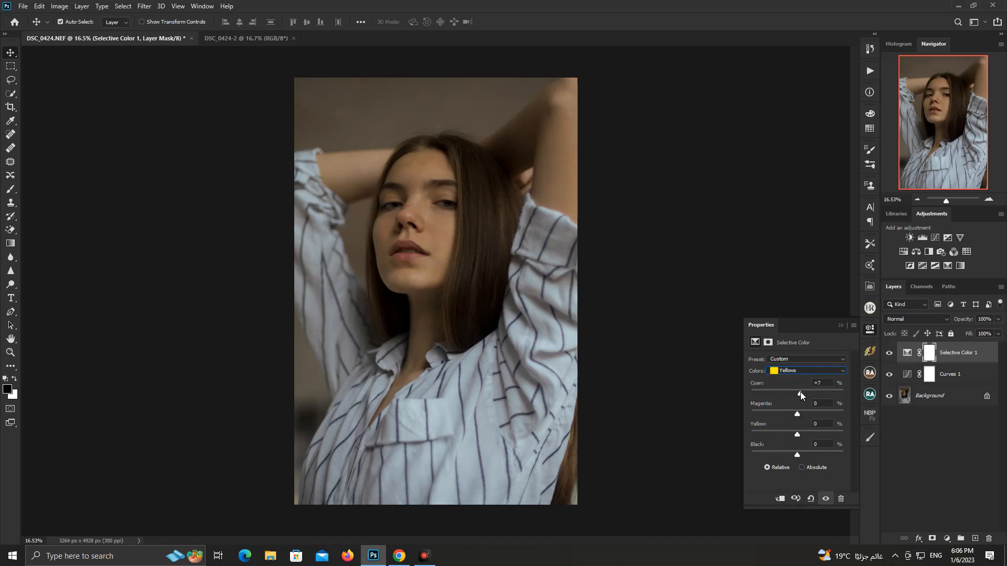
left_click_drag(800, 392, 787, 392)
For the Reds of the Selective Color layer, set Cyan to -19, Magenta to -9, Yellow to -6 and Black to about -18
left_click(787, 370)
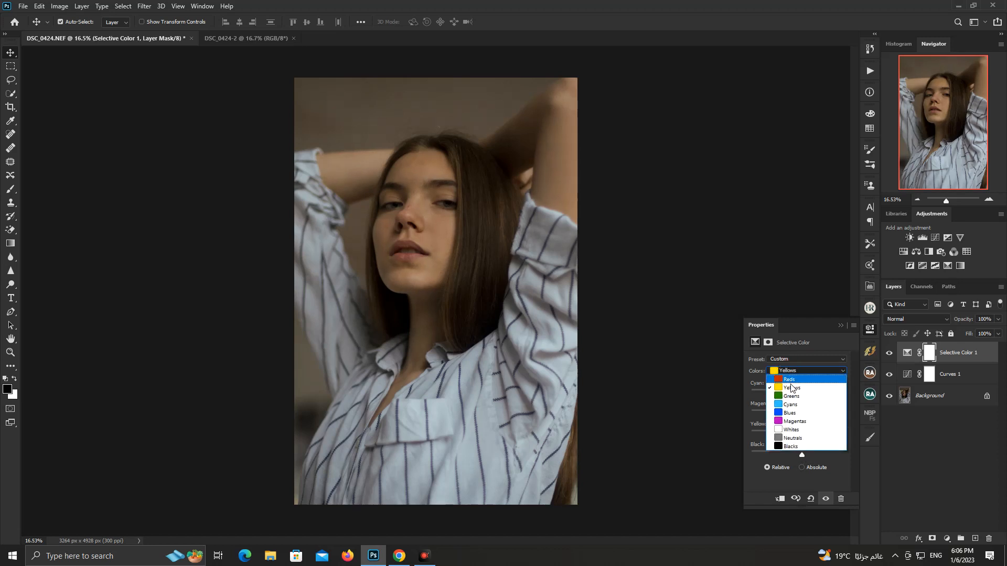
left_click(793, 381)
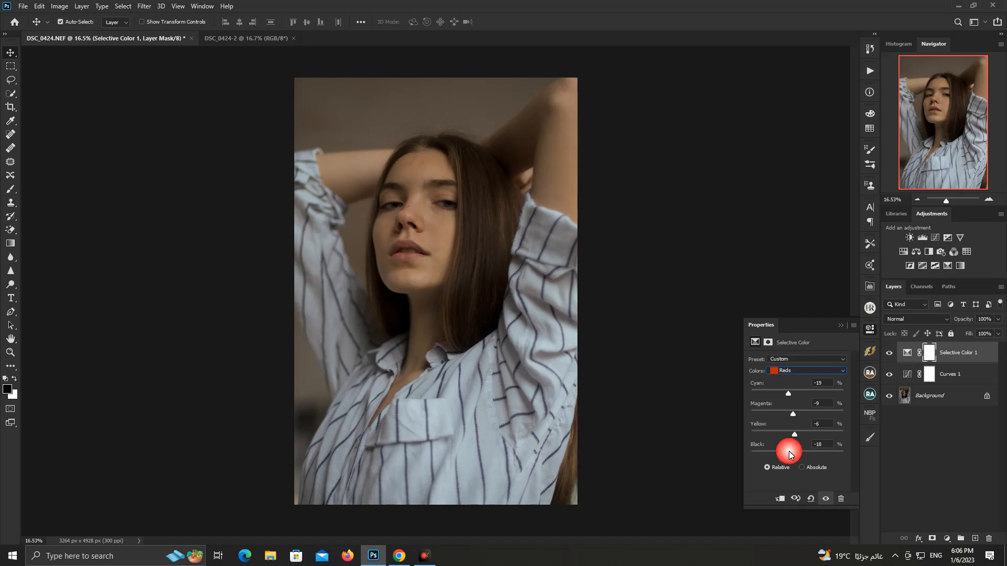
left_click(868, 331)
Compare the portrait with and without the Selective Color adjustment, and compare the edited document with the unedited DSC_0424-2
left_click(890, 356)
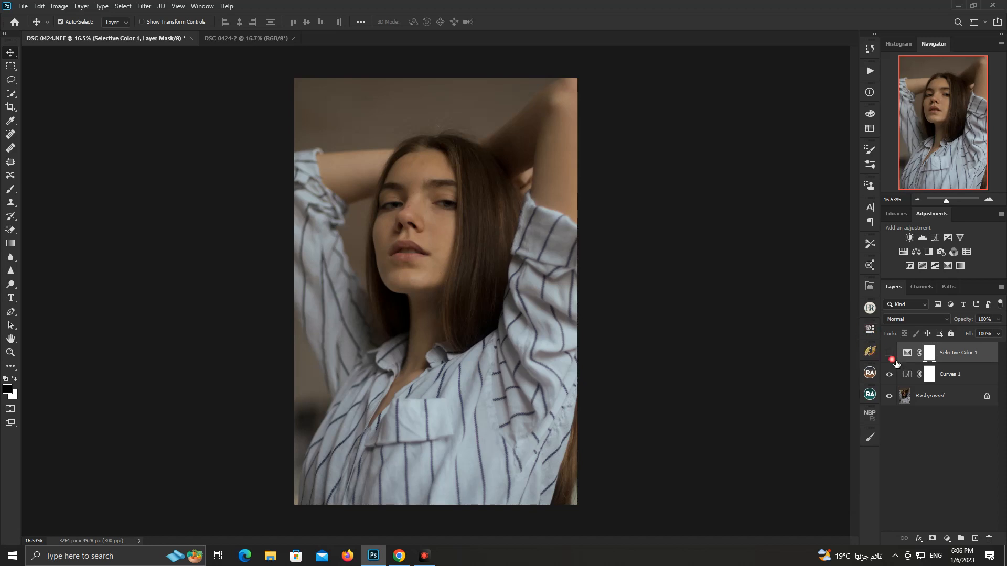
left_click(894, 360)
left_click(239, 38)
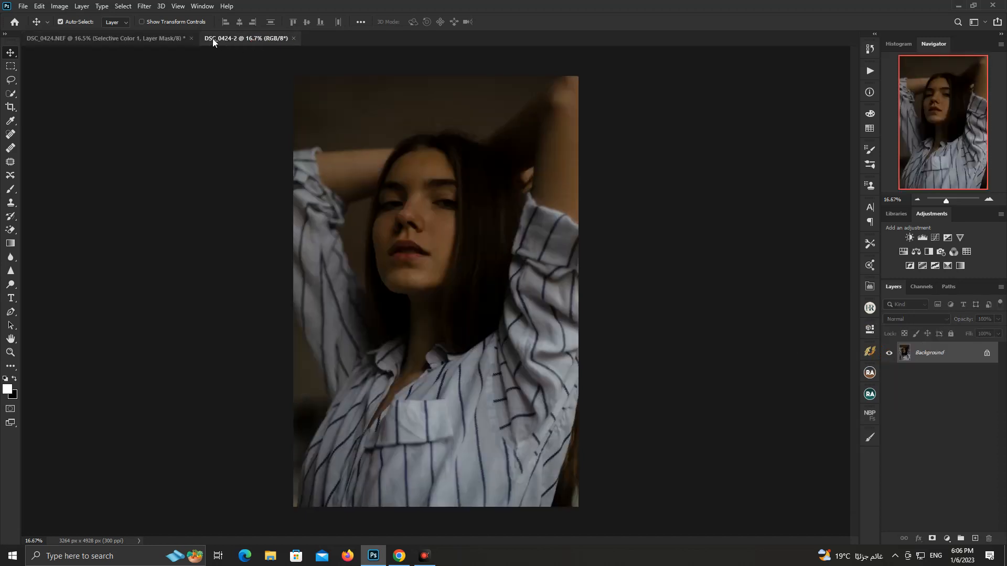
left_click(152, 42)
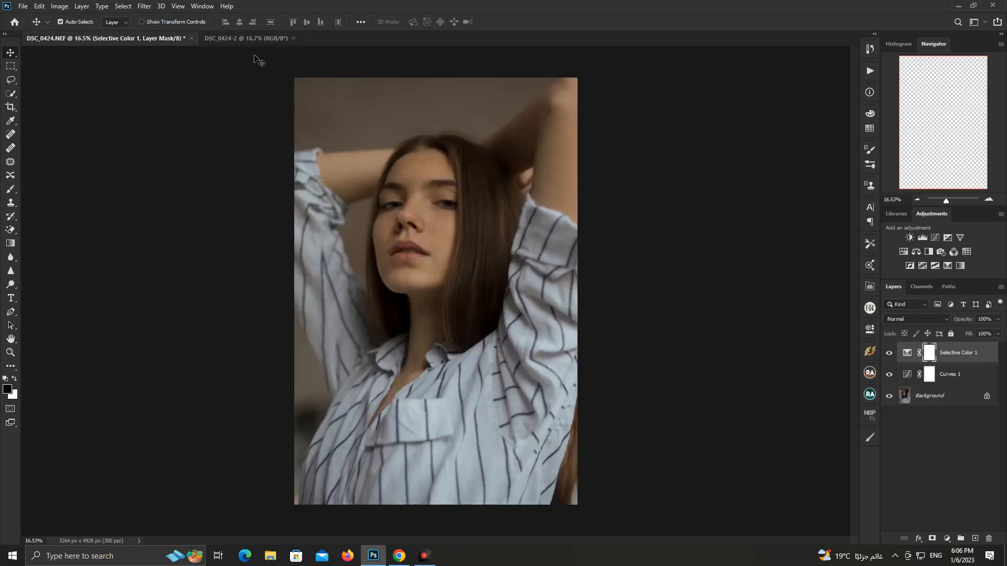
left_click(253, 44)
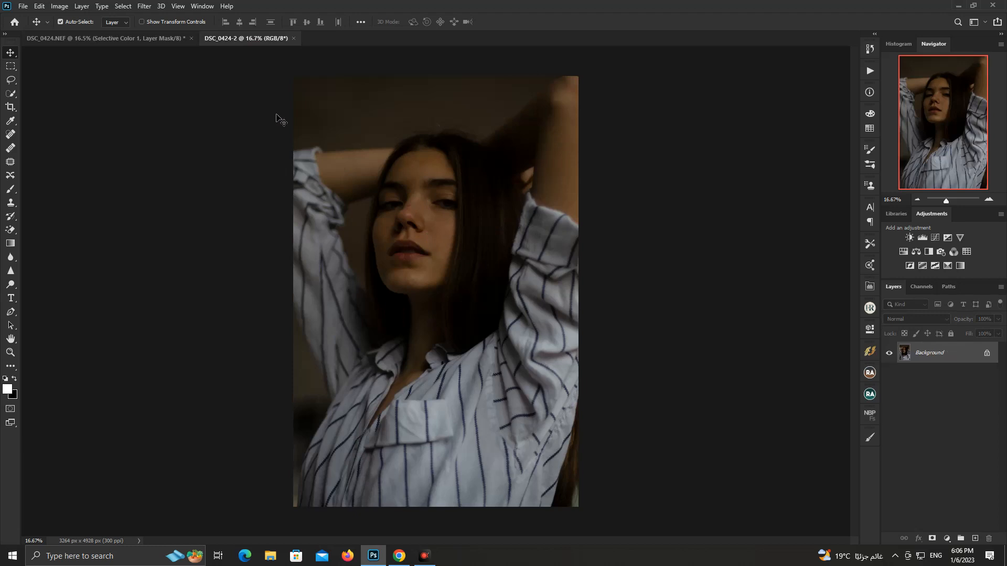
left_click(97, 39)
left_click(280, 42)
left_click(145, 37)
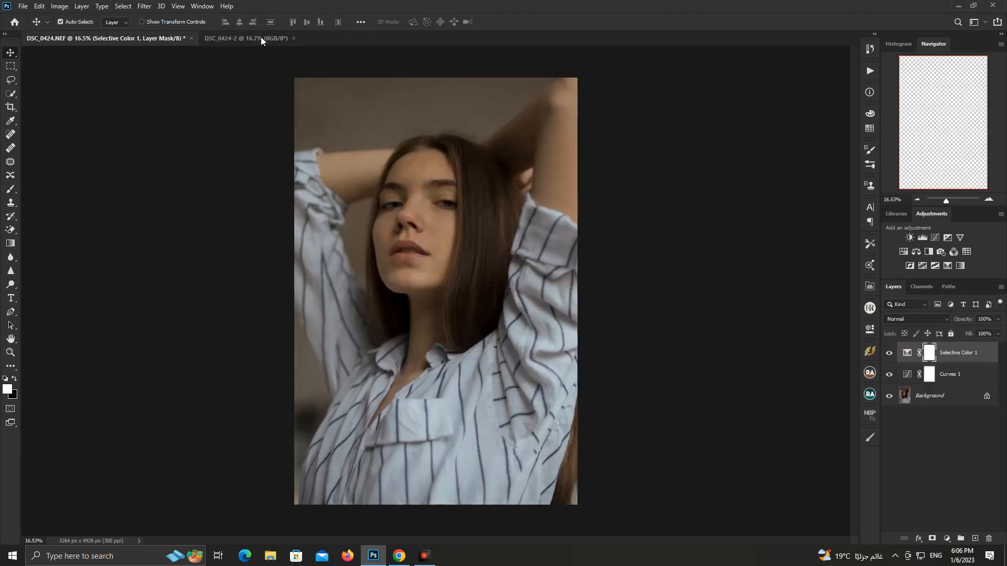
left_click(259, 38)
Open the raw photo DSC00030_1.ARW of the woman sitting beside the water in Camera Raw
left_click(24, 6)
left_click(33, 27)
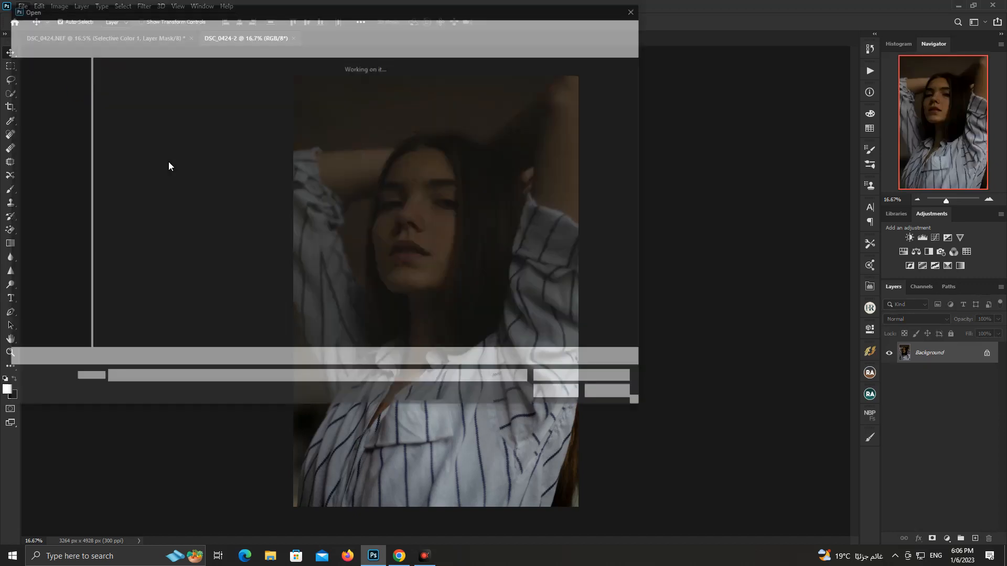
double_click(177, 279)
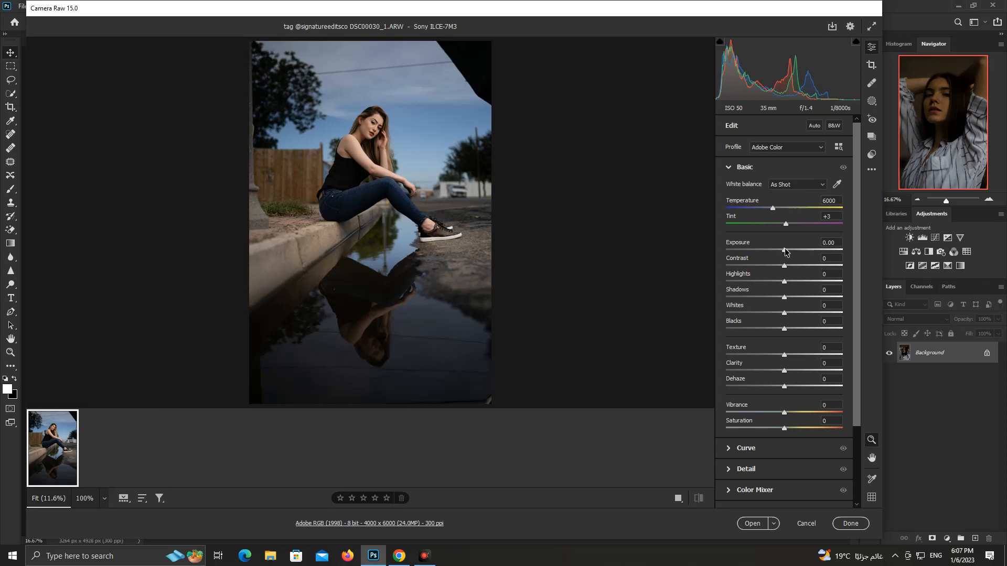
Set Exposure to +0.30, Contrast to -12, Highlights to -30, Shadows to +23, Whites to +18, Blacks to +12, Vibrance to +38 and Saturation to +3
left_click_drag(784, 252, 801, 299)
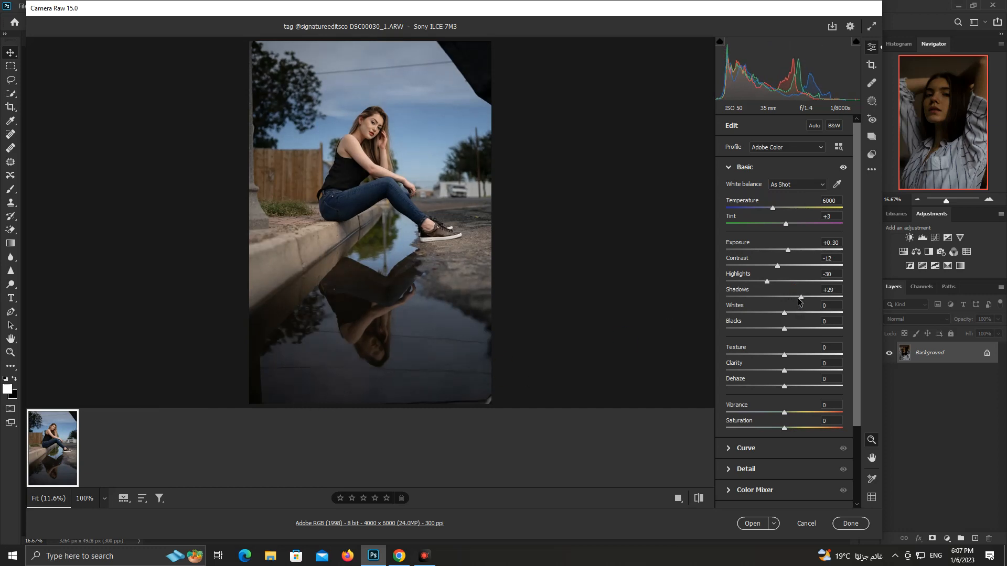
left_click_drag(801, 297, 751, 315)
left_click_drag(747, 314, 796, 313)
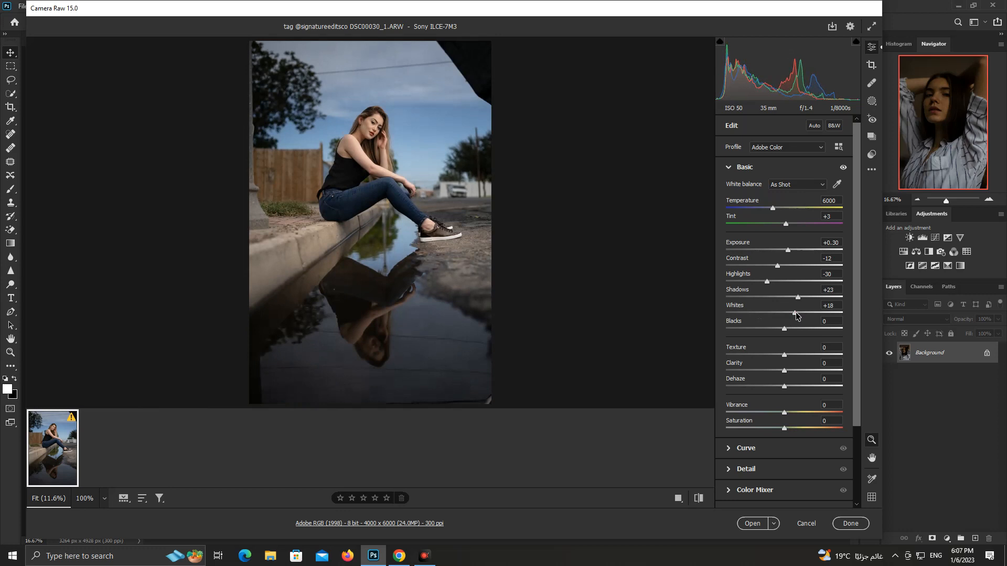
mouse_move(784, 328)
left_mouse_down()
mouse_move(758, 329)
mouse_move(793, 330)
left_mouse_up()
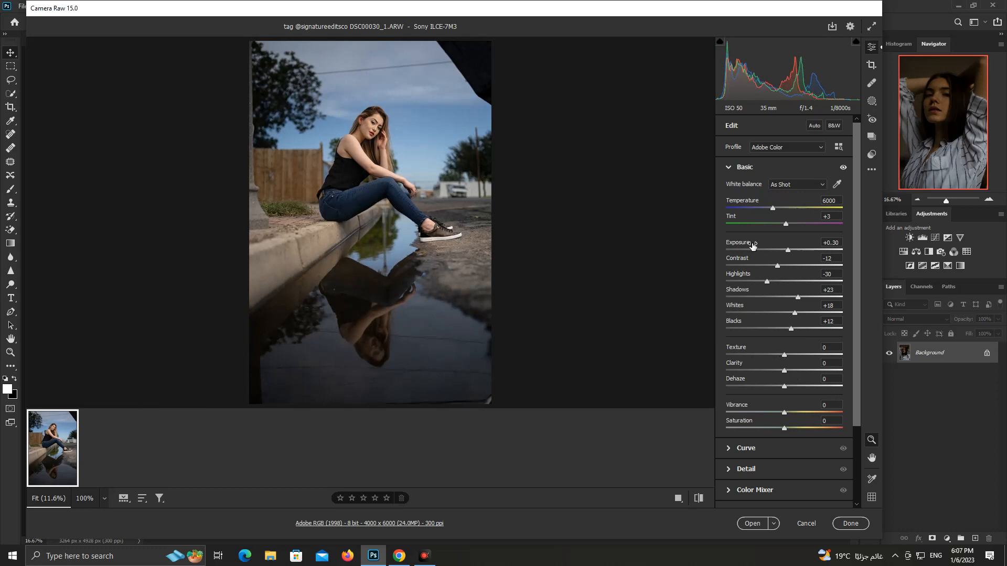
left_click_drag(788, 416, 803, 416)
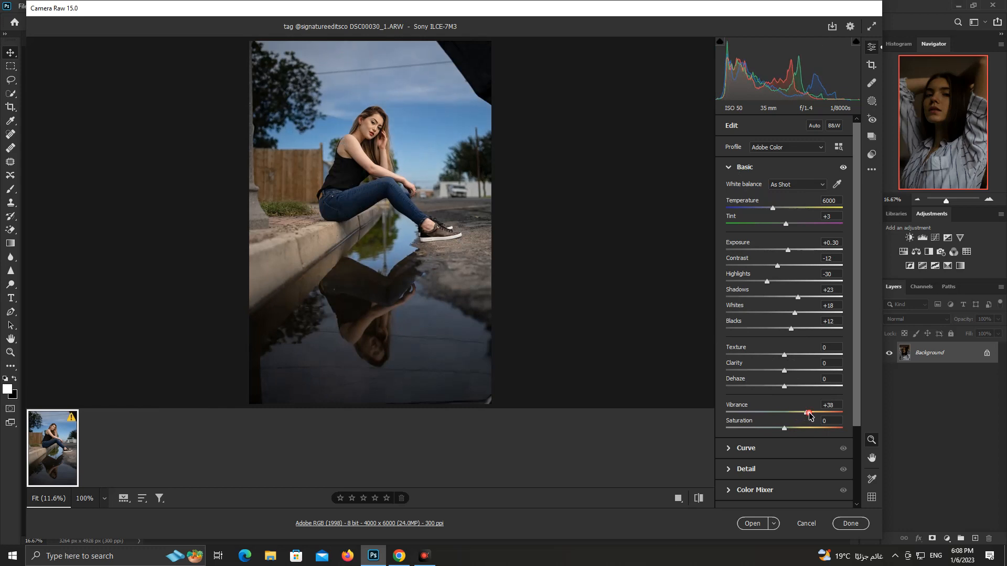
left_click_drag(785, 429, 786, 429)
Try the Auto, Daylight, Cloudy, Tungsten and Custom white balance options on the photo, and return to As Shot
left_click(790, 186)
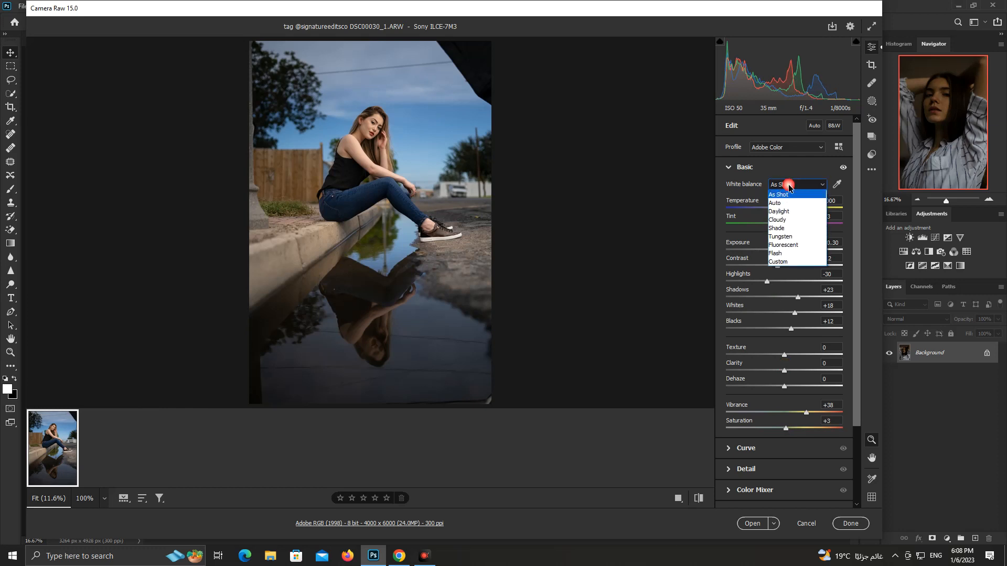
left_click(789, 185)
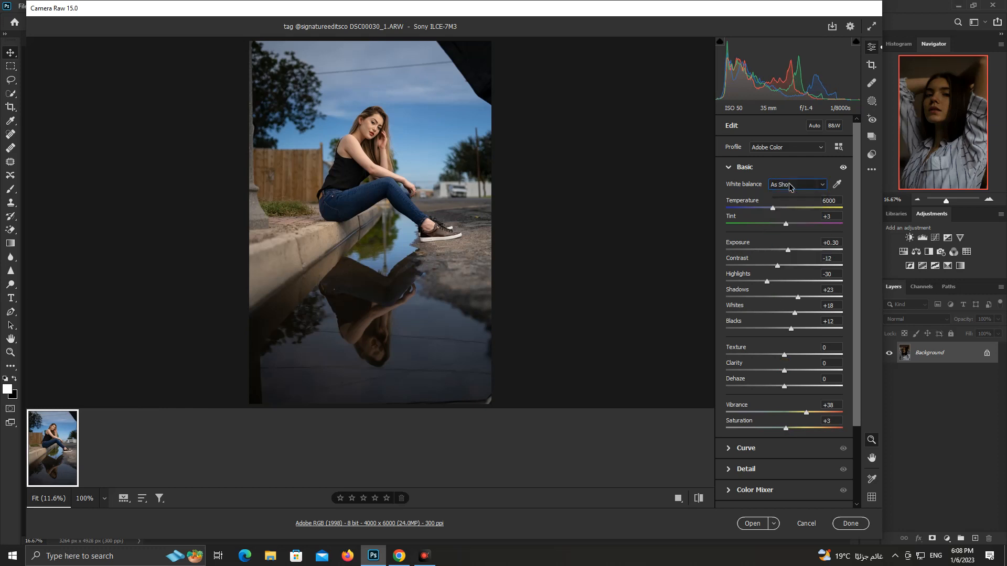
left_click(788, 185)
left_click(790, 204)
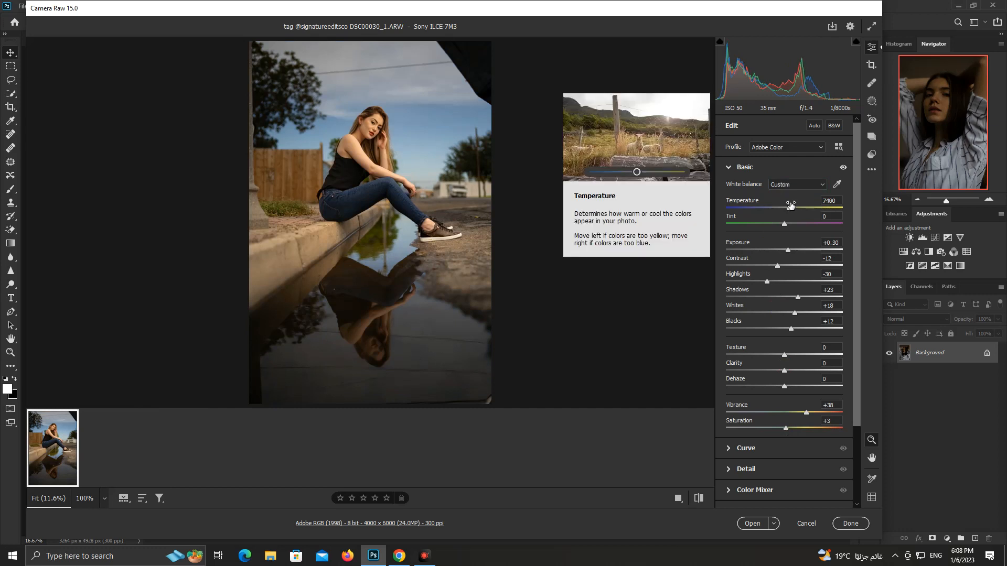
left_click(779, 186)
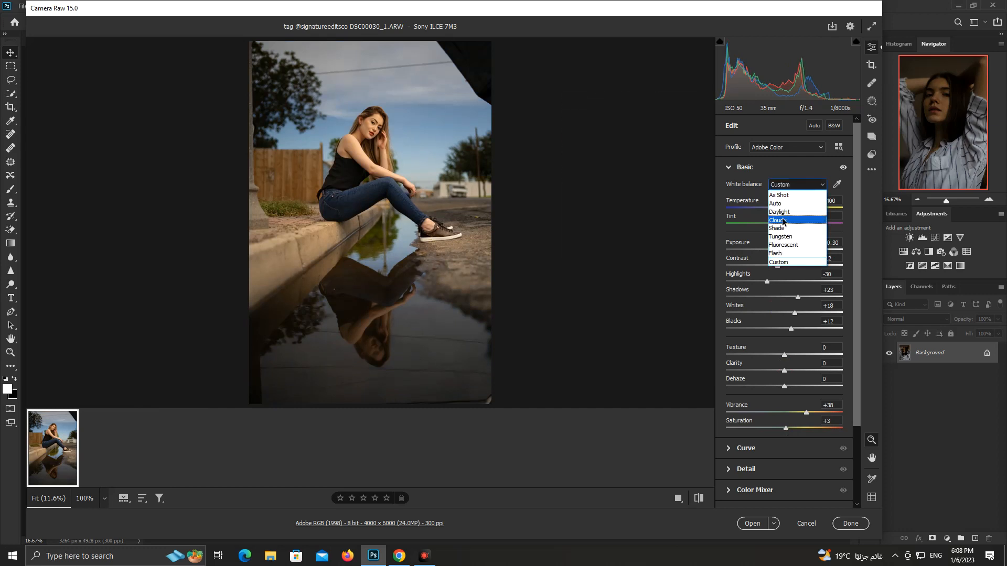
left_click(785, 216)
left_click(784, 186)
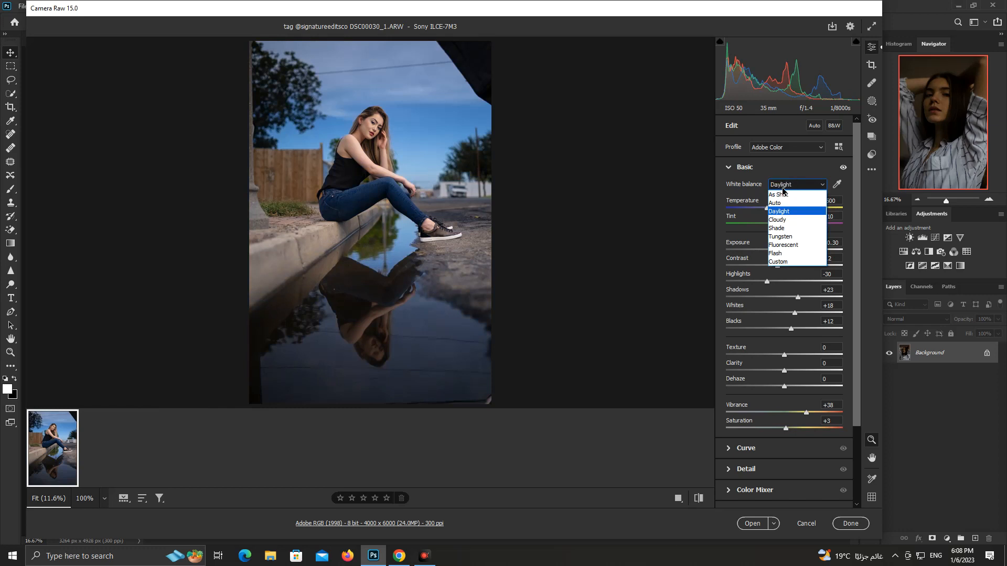
left_click(778, 220)
left_click(787, 184)
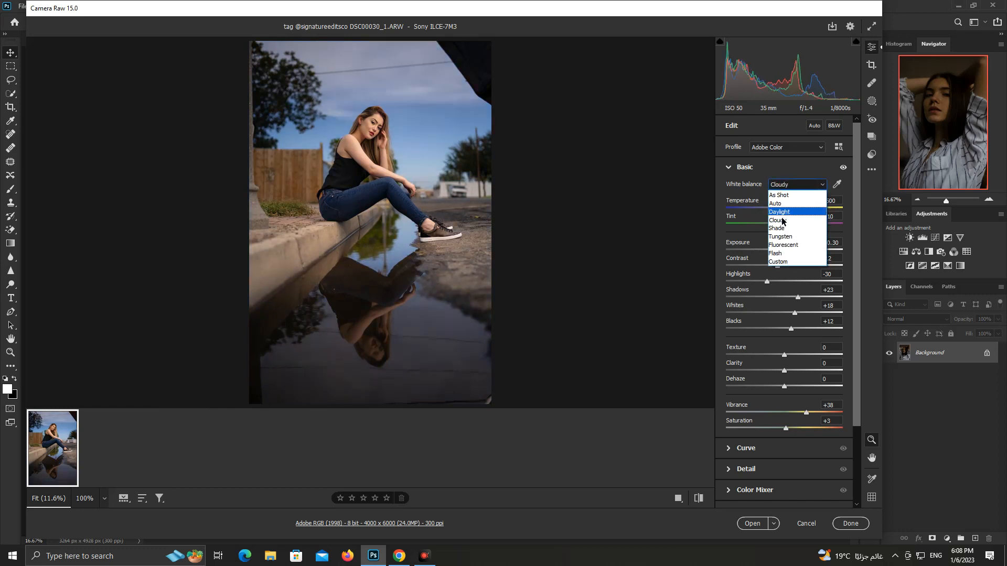
left_click(784, 236)
left_click(787, 184)
left_click(778, 261)
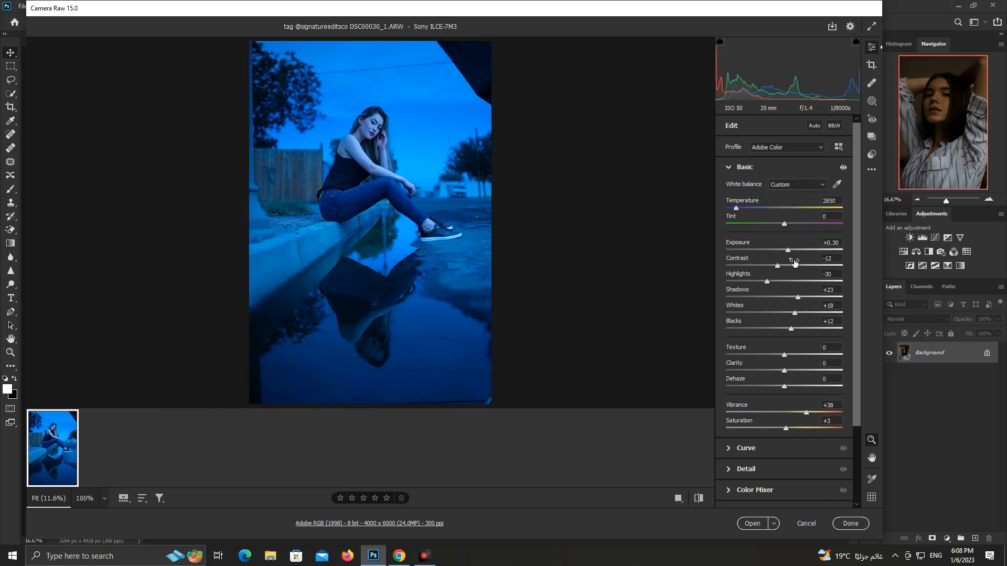
left_click(787, 185)
left_click(783, 186)
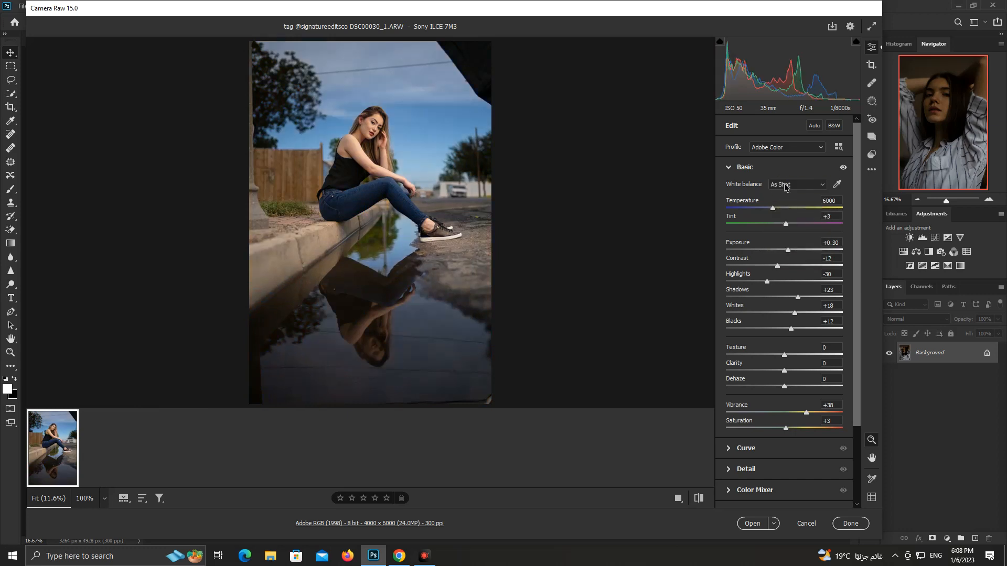
Try the Auto and Daylight white balance presets on the photo against the original, and return to As Shot
left_click(785, 186)
left_click(785, 185)
left_click(786, 184)
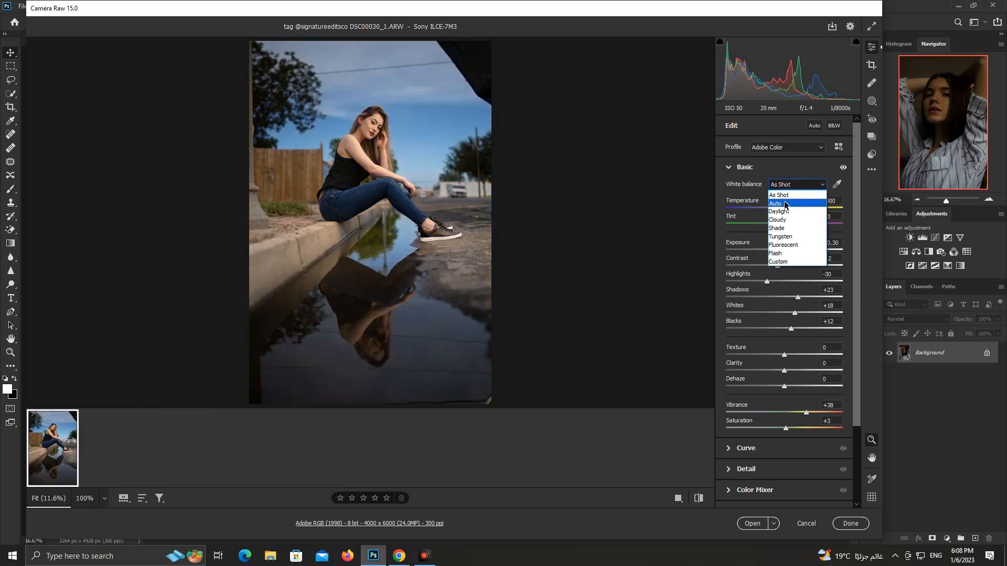
left_click(788, 204)
left_click(785, 187)
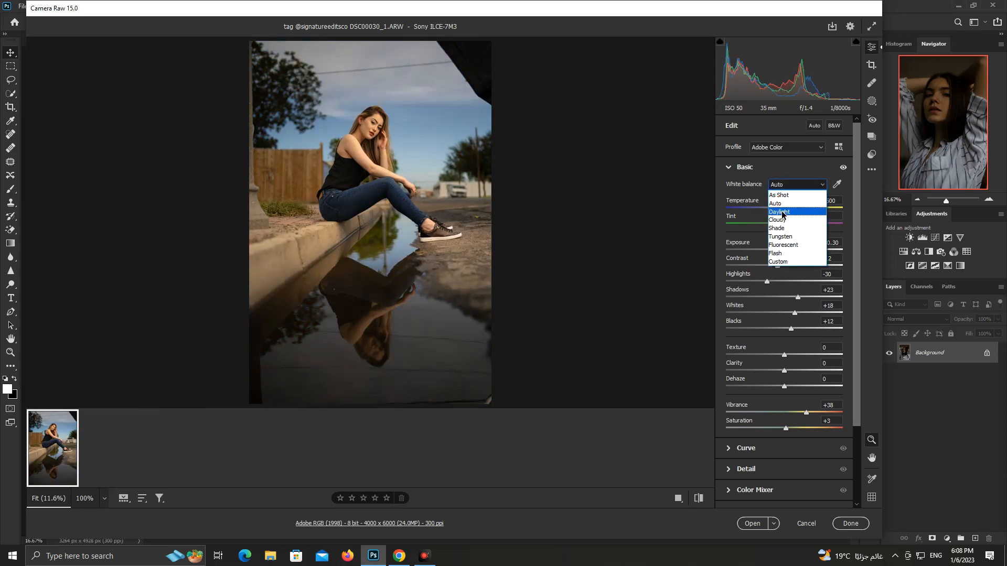
left_click(789, 212)
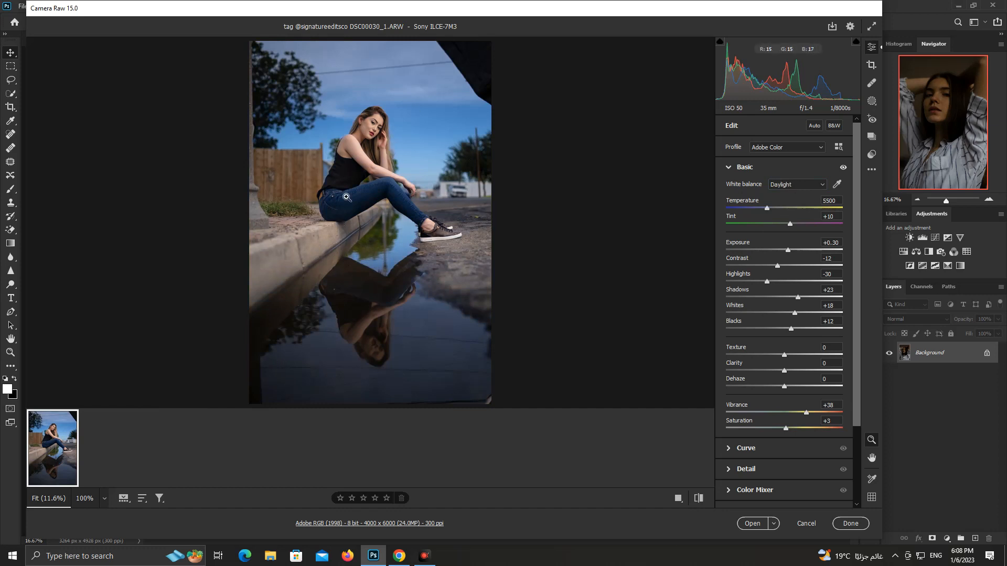
left_click(783, 187)
left_click(780, 187)
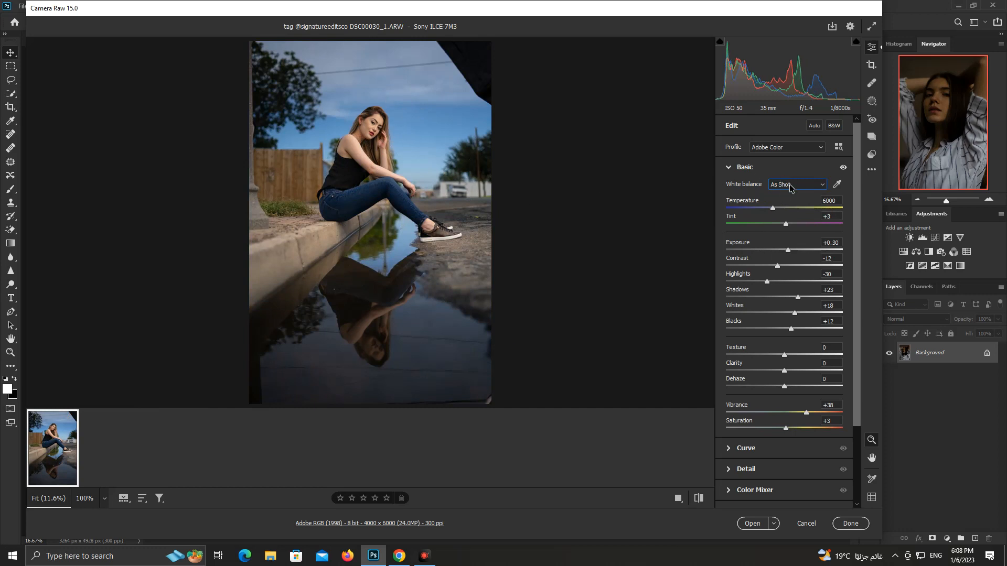
left_click(790, 186)
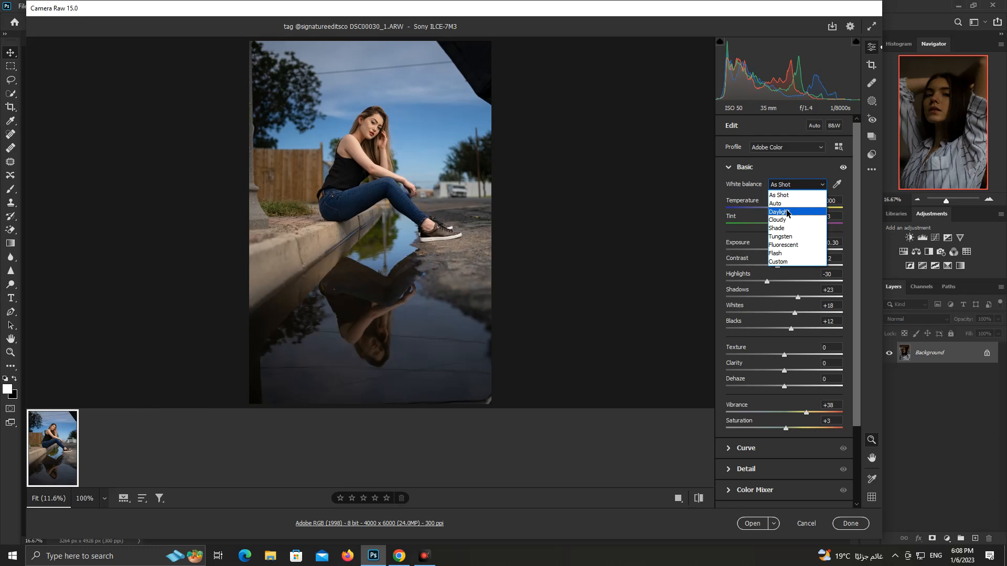
left_click(786, 212)
left_click(807, 188)
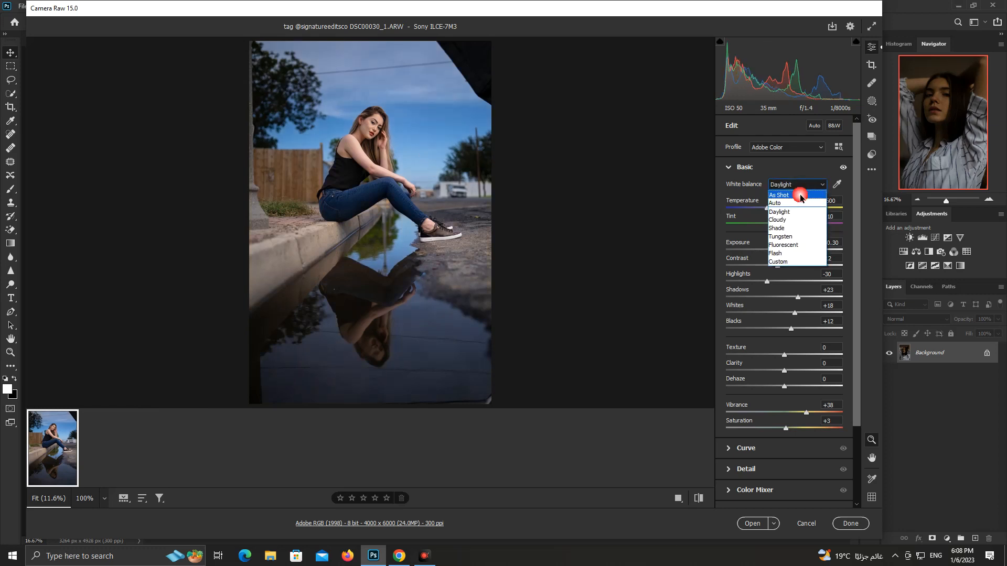
left_click(800, 195)
Open the developed photo as a Photoshop document
left_click(753, 524)
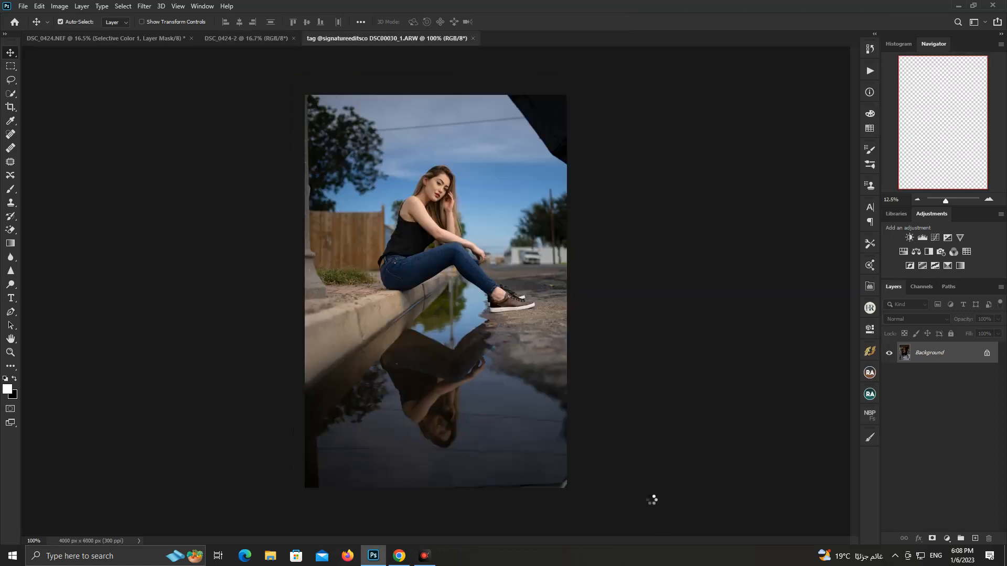
left_click_drag(946, 202, 945, 203)
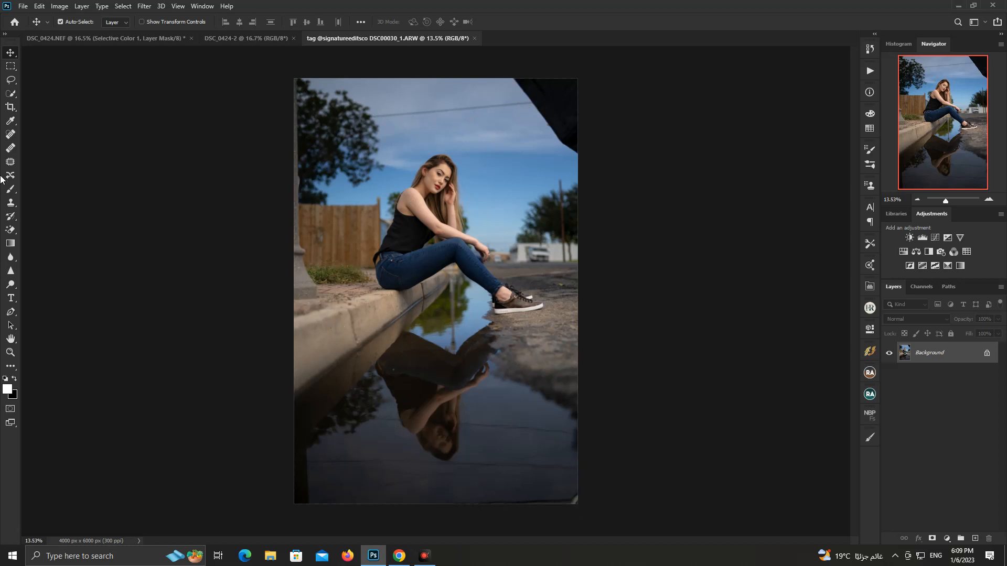
Remove the power line crossing the sky above the woman with the Spot Healing Brush at 52 px, including its leftover traces
left_click(11, 135)
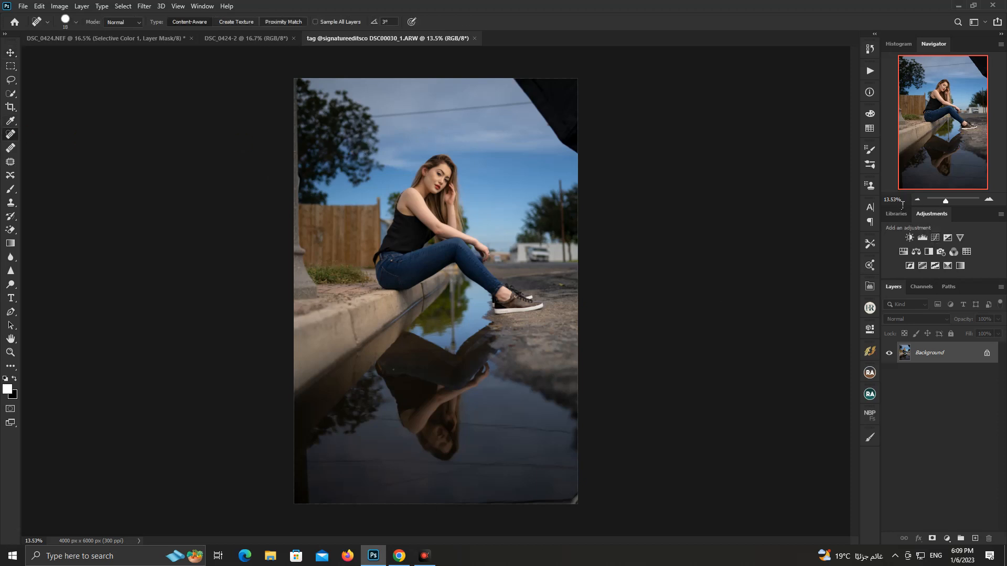
left_click_drag(902, 205, 848, 199)
type("15")
key("Return")
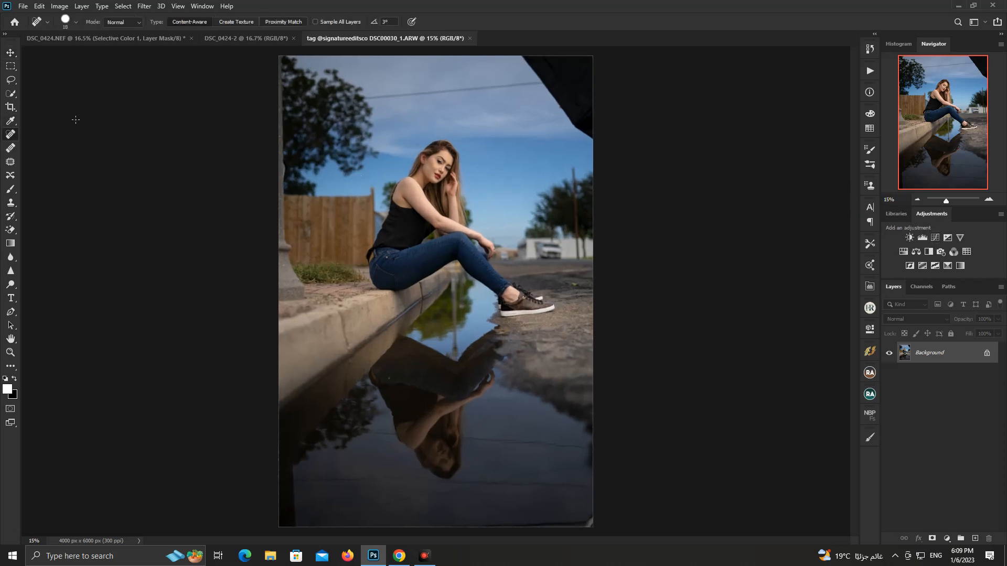
left_click(69, 22)
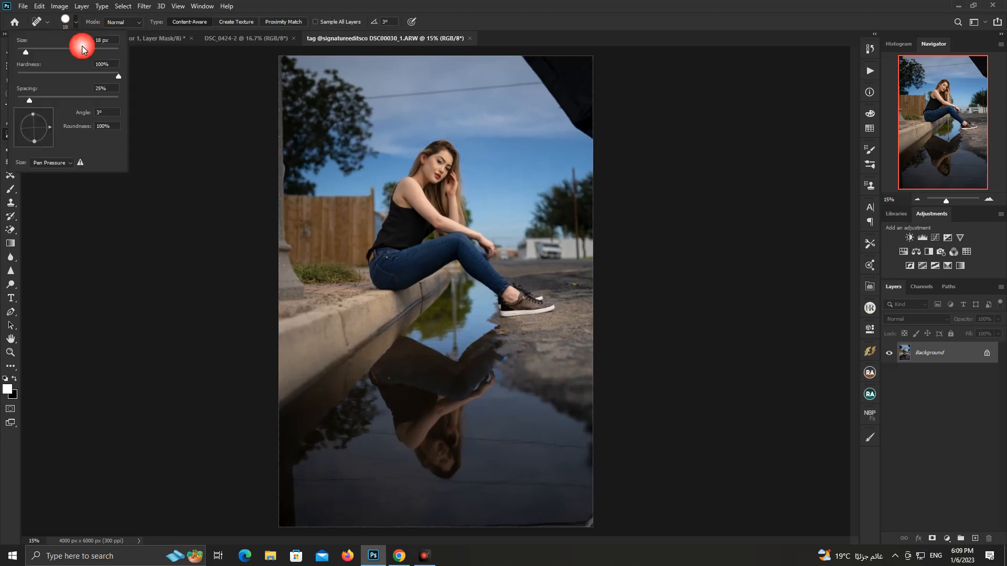
left_click(44, 48)
left_click(60, 24)
left_click(69, 23)
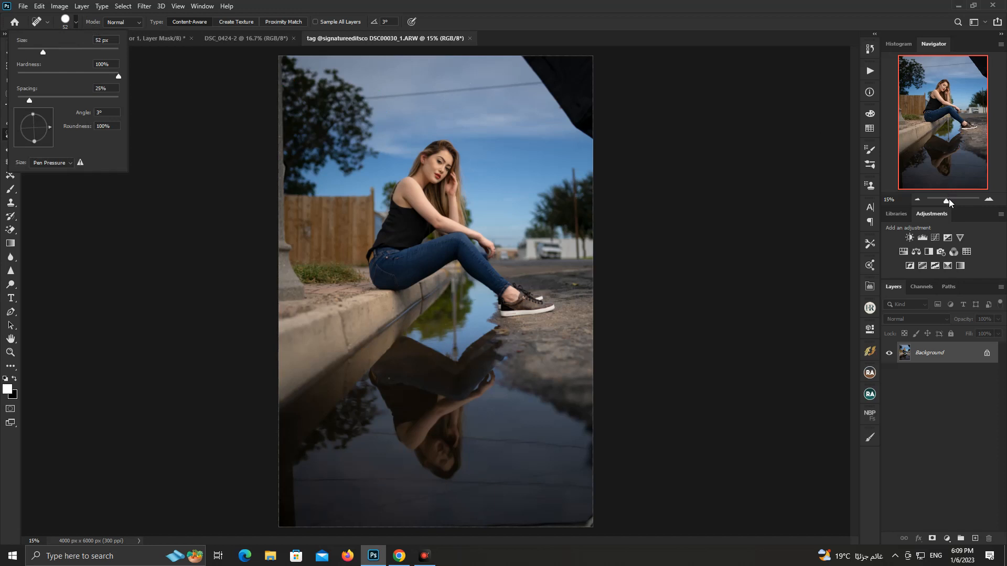
left_click_drag(947, 201, 950, 202)
left_click_drag(949, 118, 950, 72)
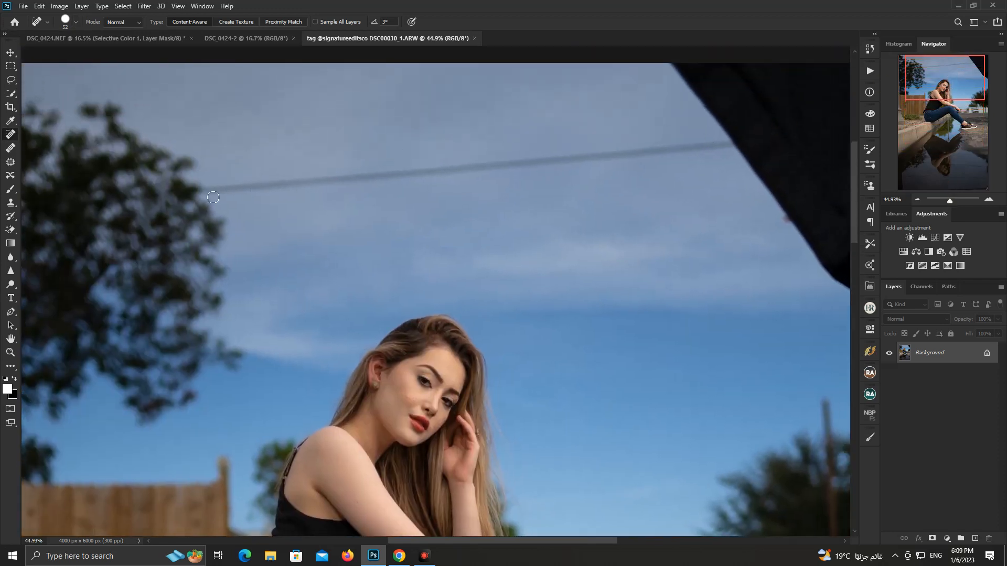
mouse_move(201, 192)
left_mouse_down()
mouse_move(495, 171)
mouse_move(577, 150)
mouse_move(705, 137)
mouse_move(734, 152)
mouse_move(589, 171)
mouse_move(722, 146)
left_mouse_up()
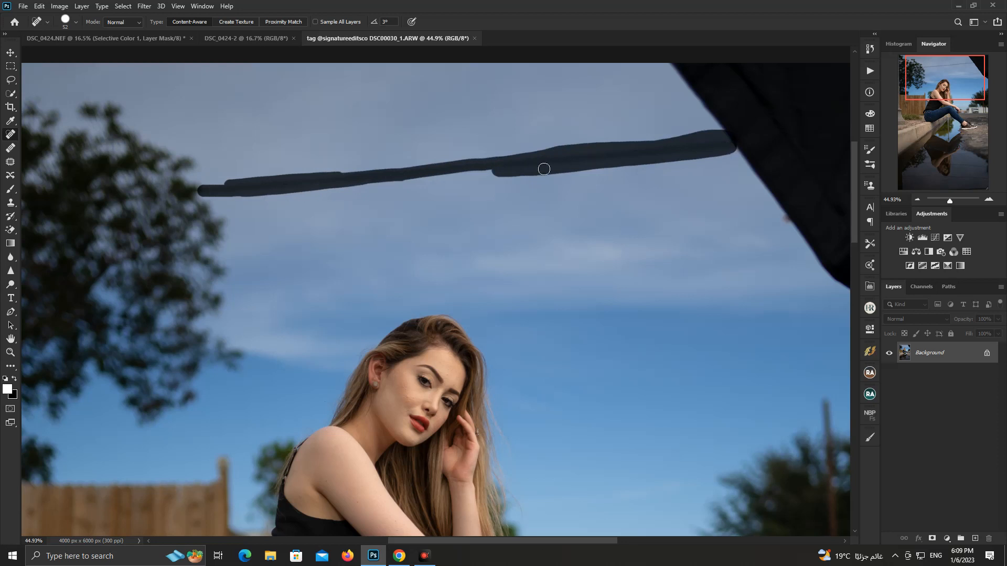
left_click_drag(544, 169, 537, 163)
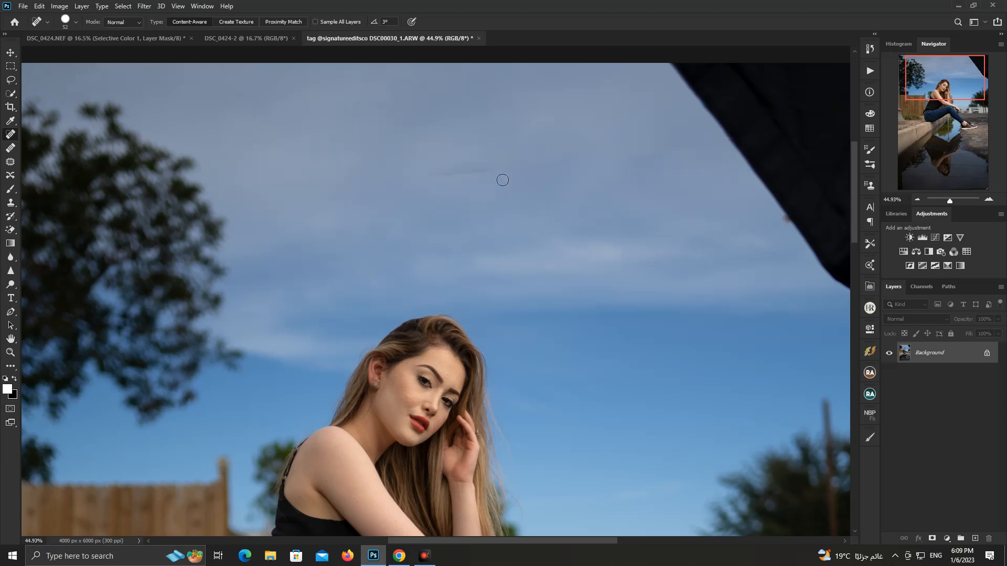
left_click_drag(502, 180, 404, 175)
left_click_drag(700, 148, 657, 148)
Remove the dark shape in the upper-right corner of the sky with the Spot Healing Brush at 169 px, and heal the remaining blotches
left_click_drag(950, 201, 947, 200)
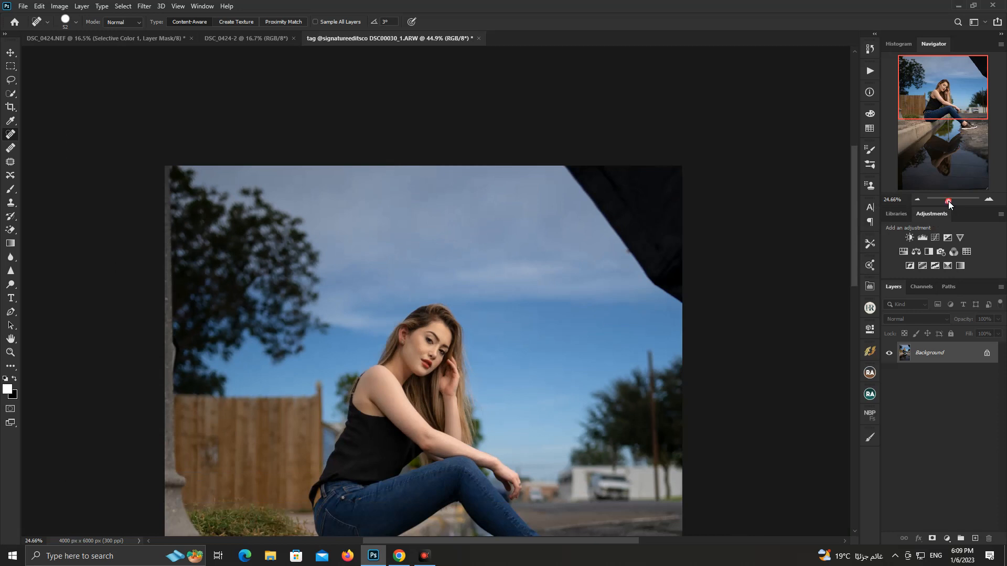
left_click(76, 23)
left_click(96, 52)
left_click(67, 27)
mouse_move(579, 175)
left_mouse_down()
mouse_move(641, 275)
mouse_move(696, 314)
left_mouse_up()
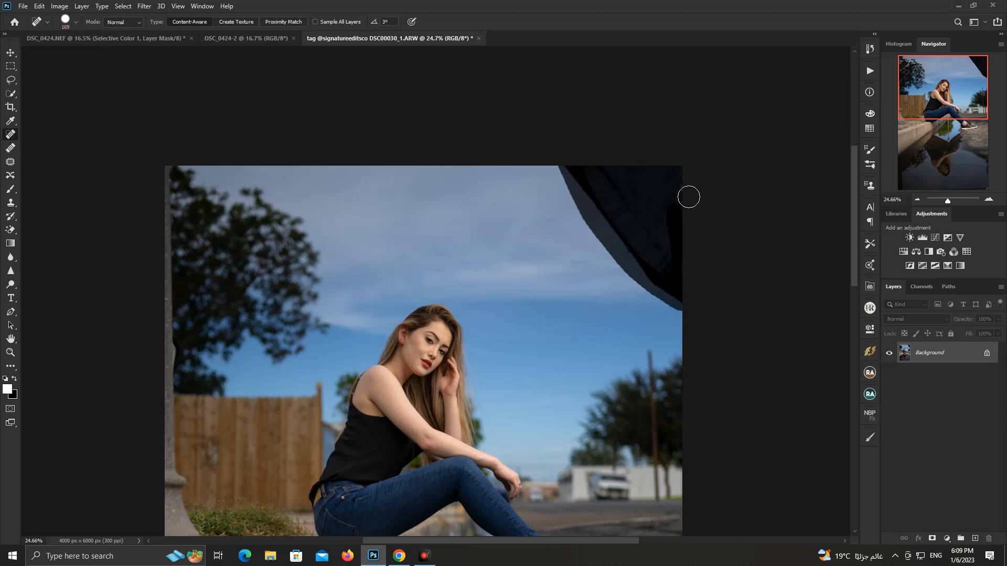
mouse_move(598, 176)
left_mouse_down()
mouse_move(643, 210)
mouse_move(638, 220)
mouse_move(655, 247)
mouse_move(602, 182)
mouse_move(679, 291)
mouse_move(679, 200)
mouse_move(670, 225)
mouse_move(684, 270)
mouse_move(668, 181)
mouse_move(649, 193)
left_mouse_up()
left_click(783, 251)
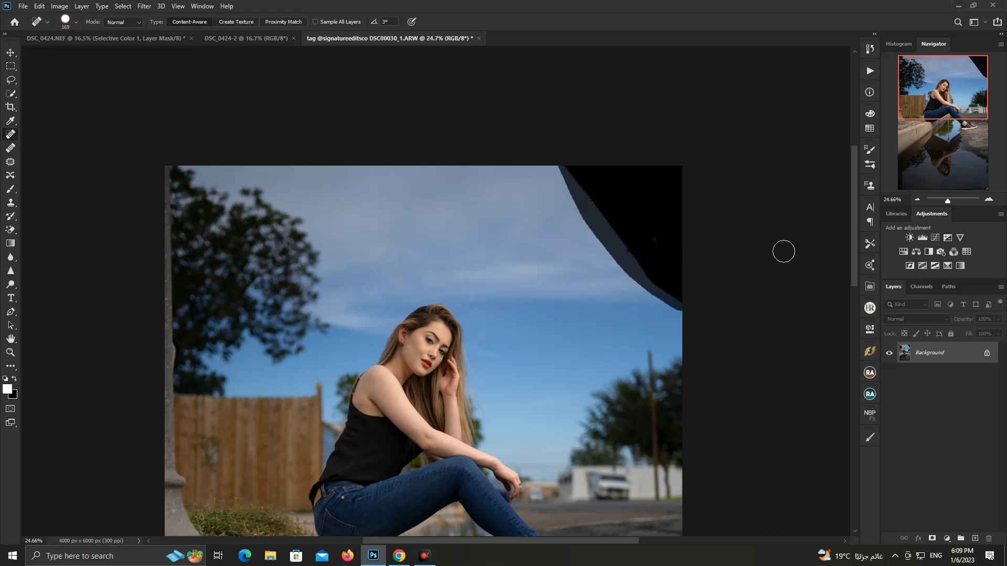
mouse_move(649, 168)
left_mouse_down()
mouse_move(650, 249)
mouse_move(687, 285)
mouse_move(652, 220)
mouse_move(665, 190)
mouse_move(690, 279)
mouse_move(688, 178)
mouse_move(691, 248)
mouse_move(681, 183)
mouse_move(669, 201)
left_mouse_up()
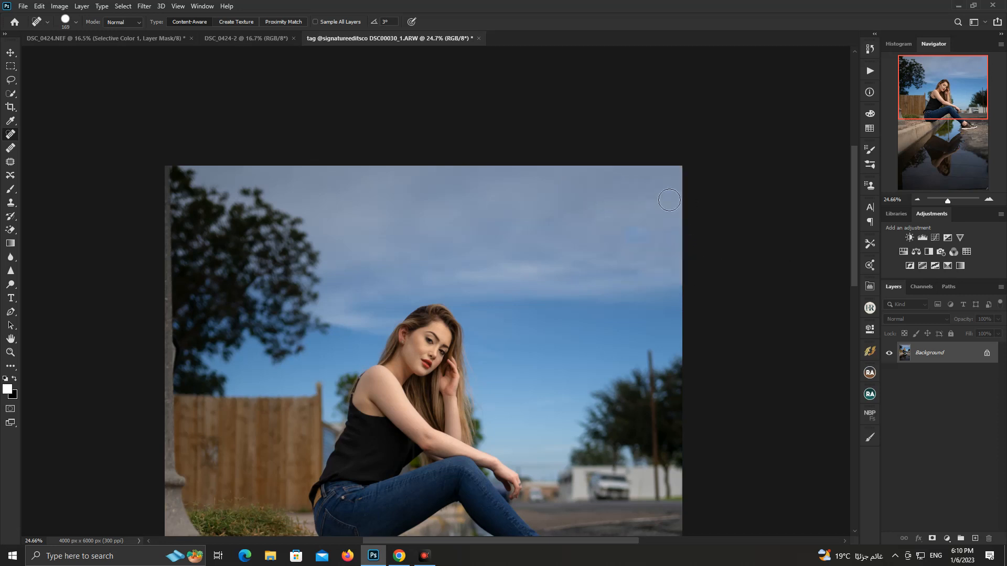
mouse_move(638, 242)
left_mouse_down()
mouse_move(651, 231)
mouse_move(658, 240)
left_mouse_up()
left_click(671, 231)
left_click(662, 232)
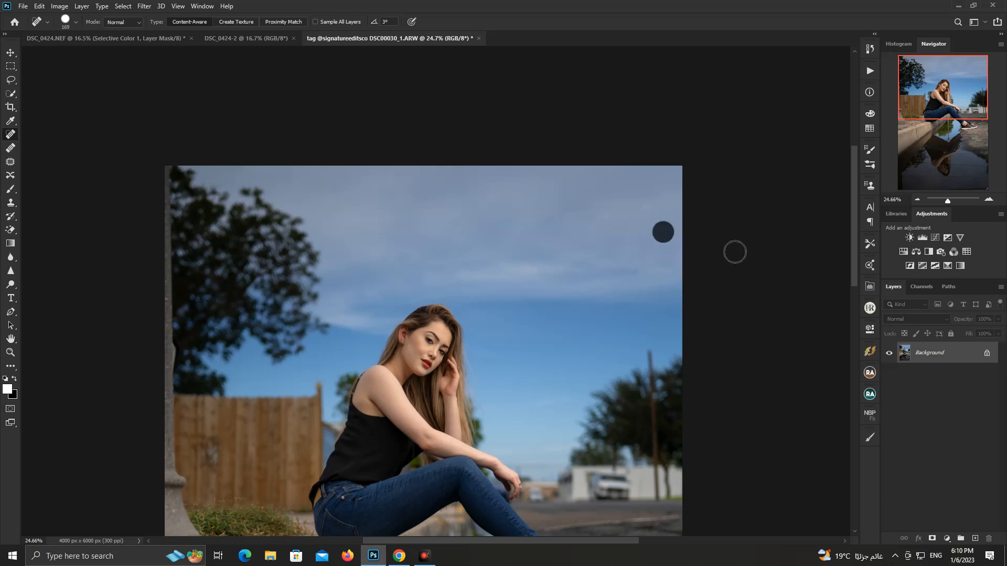
Heal the upper cable reflection on both sides of the reflected woman in the water, using the Spot Healing Brush at 48 px
left_click(947, 202)
left_click_drag(946, 201, 945, 201)
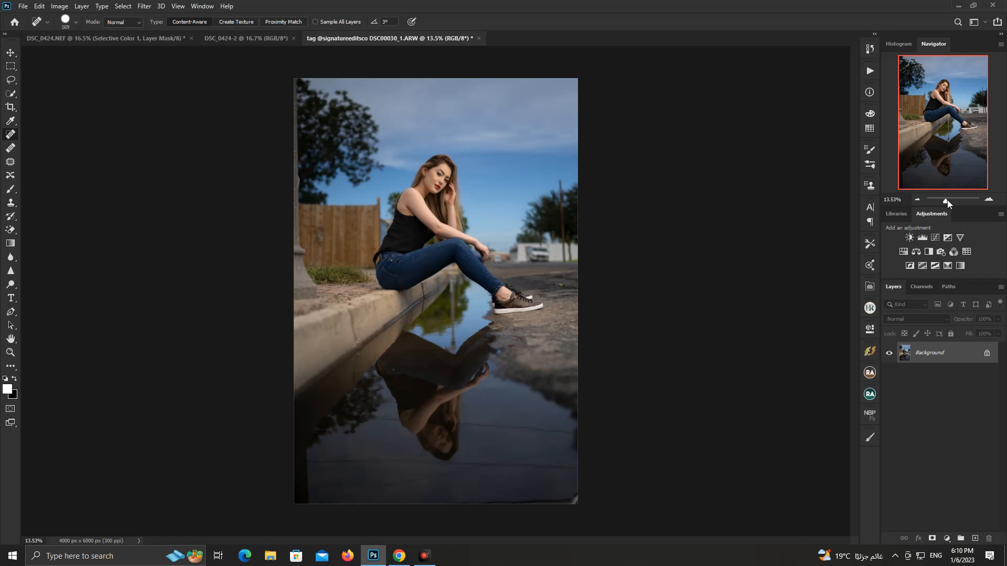
left_click_drag(946, 202, 949, 201)
left_click_drag(968, 147, 976, 134)
left_click(69, 33)
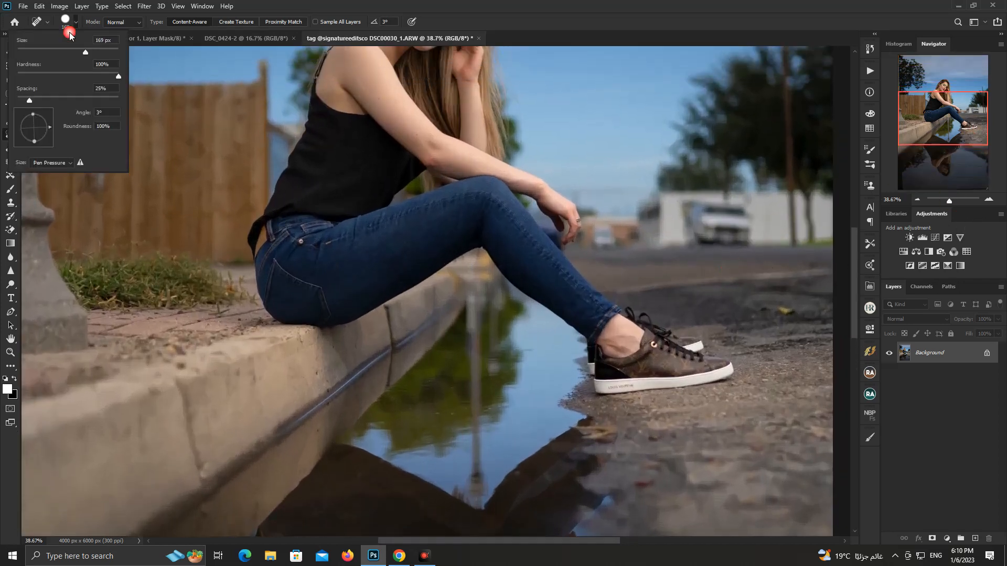
left_click(41, 49)
scroll(564, 313, "down", 5)
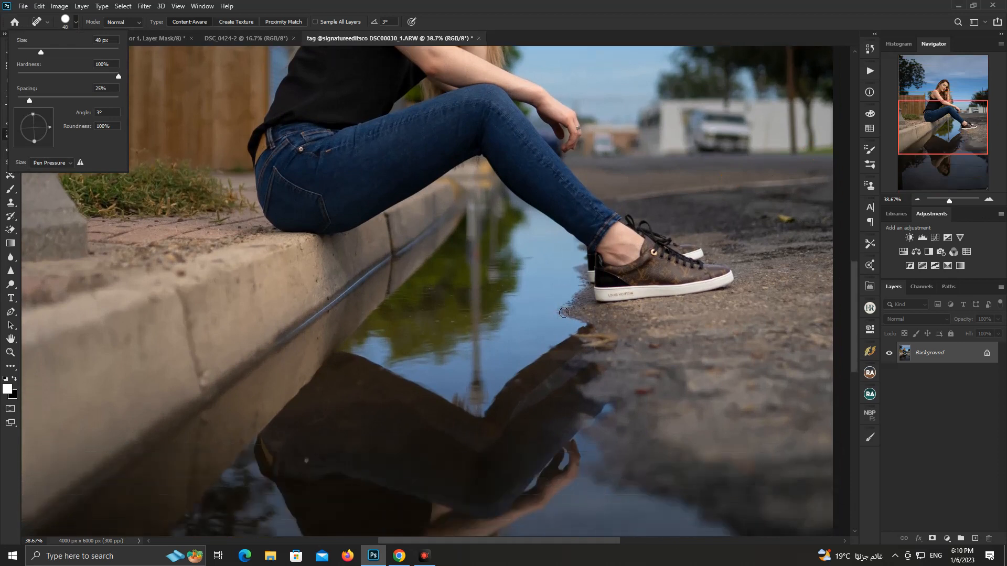
scroll(613, 351, "down", 6)
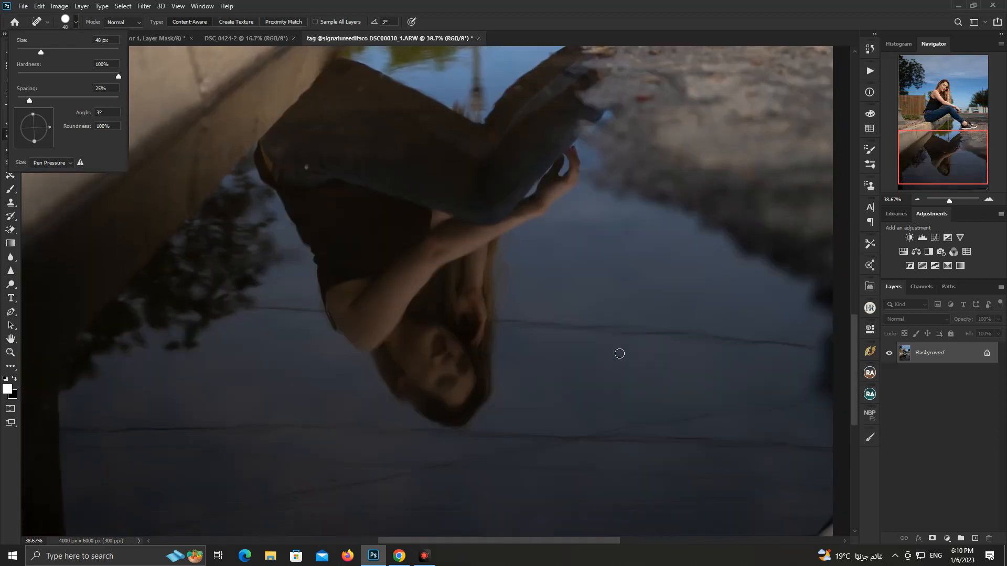
mouse_move(327, 309)
left_mouse_down()
mouse_move(244, 304)
mouse_move(264, 290)
left_mouse_up()
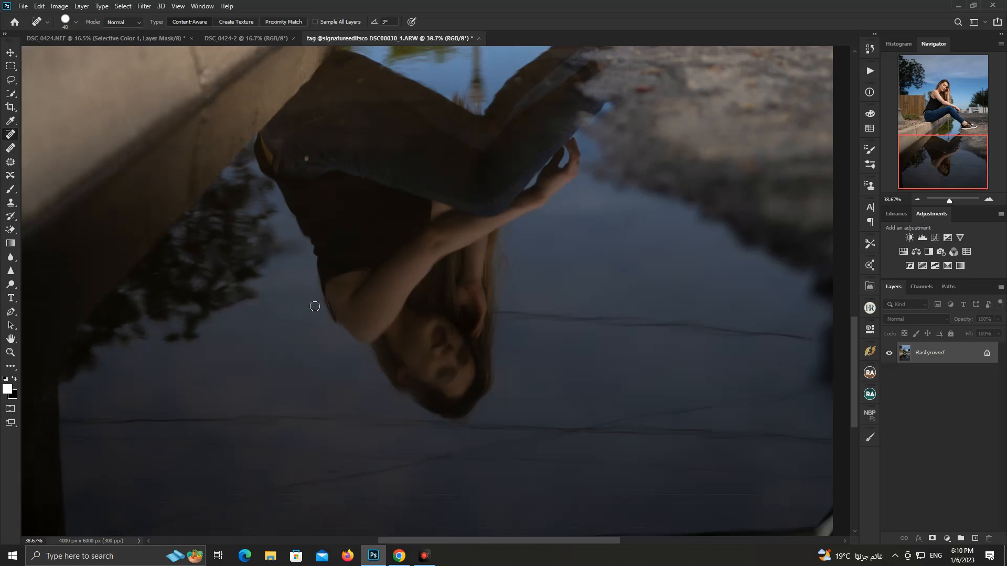
left_click_drag(319, 305, 265, 290)
mouse_move(503, 318)
left_mouse_down()
mouse_move(821, 345)
mouse_move(770, 344)
mouse_move(807, 330)
mouse_move(777, 336)
mouse_move(808, 340)
left_mouse_up()
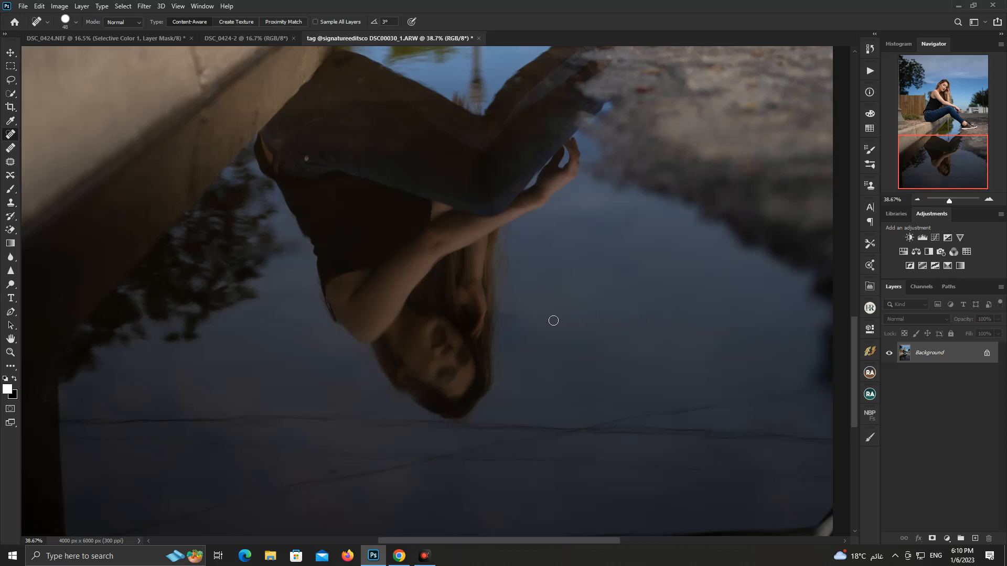
left_click_drag(574, 322, 551, 320)
left_click_drag(814, 337, 787, 335)
Heal the crossing cable reflections in the water below the woman's reflected head with the Spot Healing Brush
scroll(787, 341, "down", 3)
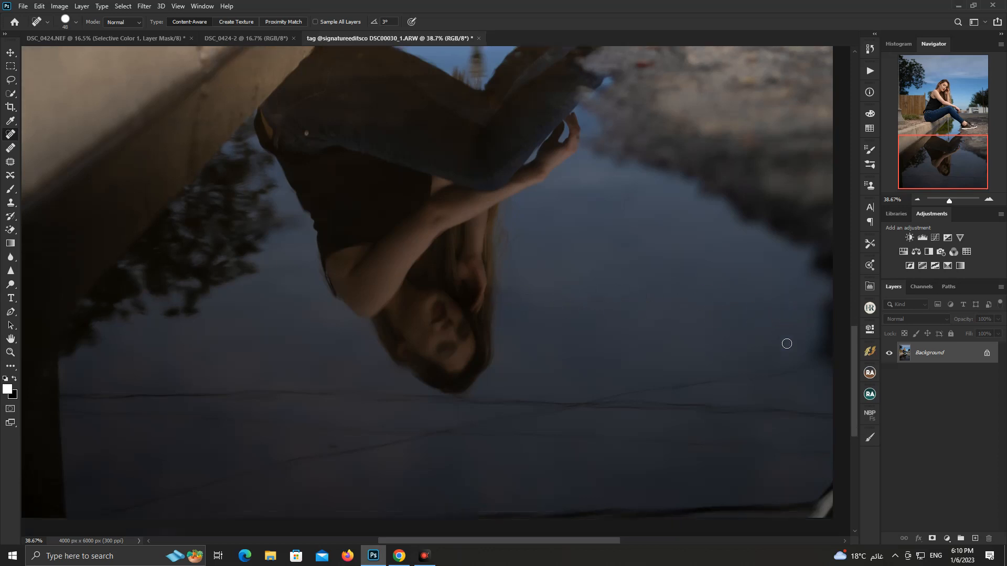
left_click_drag(786, 280, 770, 275)
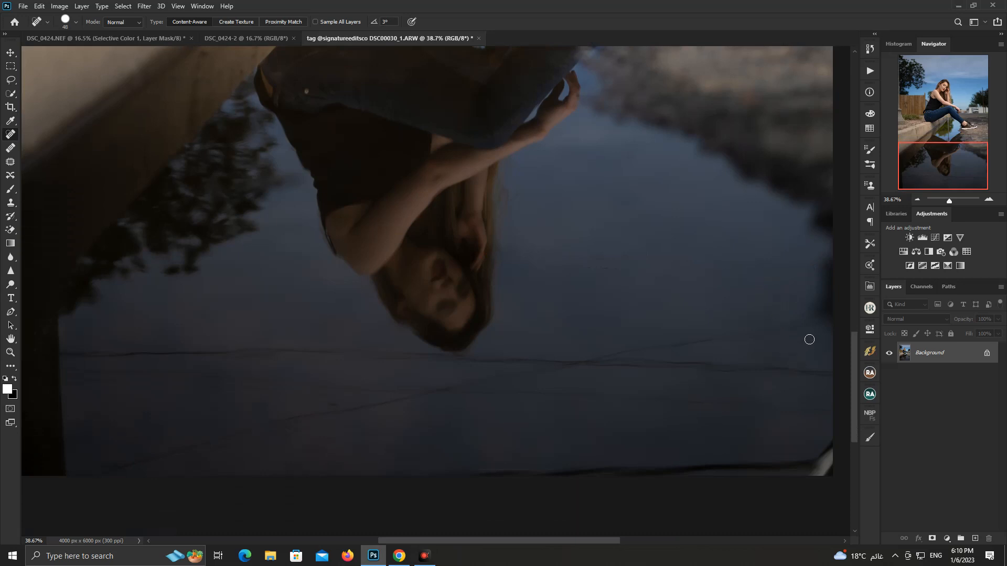
mouse_move(822, 333)
left_mouse_down()
mouse_move(677, 344)
mouse_move(787, 337)
mouse_move(598, 364)
mouse_move(834, 378)
mouse_move(823, 369)
mouse_move(679, 368)
left_mouse_up()
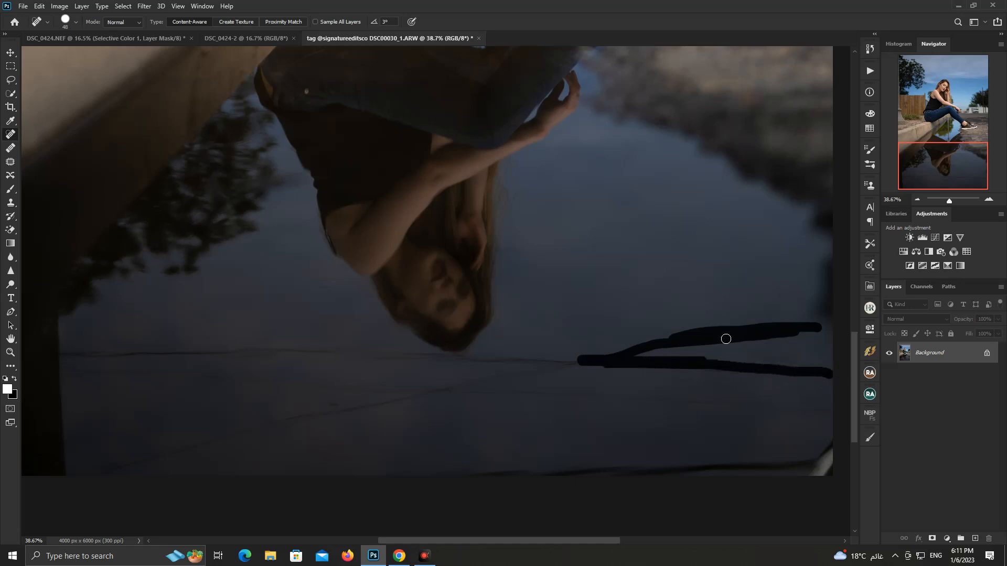
left_click_drag(726, 338, 722, 335)
left_click_drag(742, 376, 703, 369)
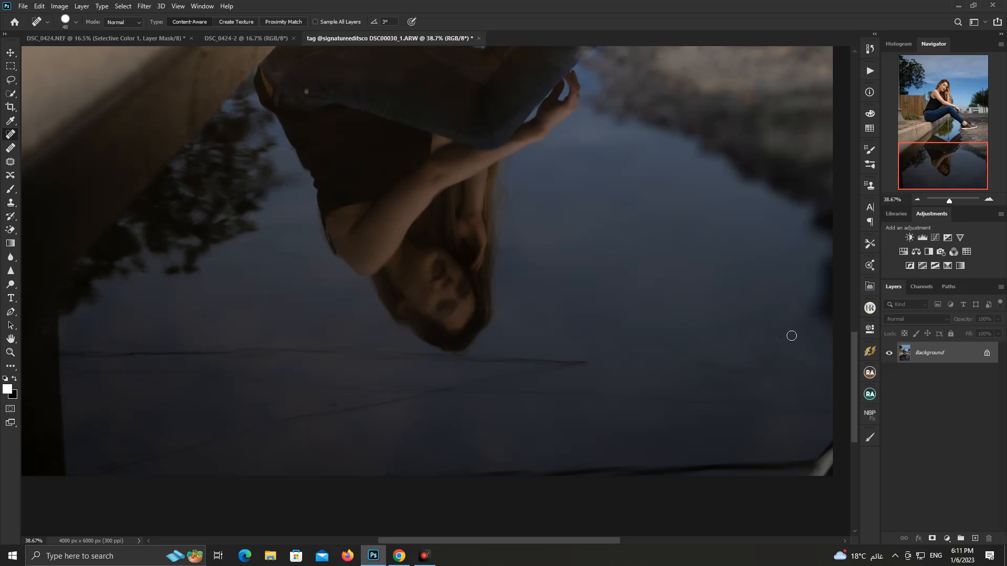
left_click_drag(792, 331, 711, 330)
mouse_move(837, 417)
left_mouse_down()
mouse_move(470, 392)
mouse_move(484, 398)
left_mouse_up()
mouse_move(588, 364)
left_mouse_down()
mouse_move(484, 367)
mouse_move(582, 369)
mouse_move(449, 400)
mouse_move(469, 392)
left_mouse_up()
mouse_move(479, 362)
left_mouse_down()
mouse_move(69, 357)
mouse_move(119, 377)
mouse_move(386, 390)
mouse_move(312, 424)
mouse_move(251, 431)
mouse_move(83, 475)
left_mouse_up()
left_click_drag(93, 357, 164, 358)
mouse_move(302, 426)
left_mouse_down()
mouse_move(237, 420)
mouse_move(84, 477)
left_mouse_up()
mouse_move(293, 389)
left_mouse_down()
mouse_move(392, 391)
mouse_move(298, 427)
left_mouse_up()
left_click_drag(225, 427, 301, 425)
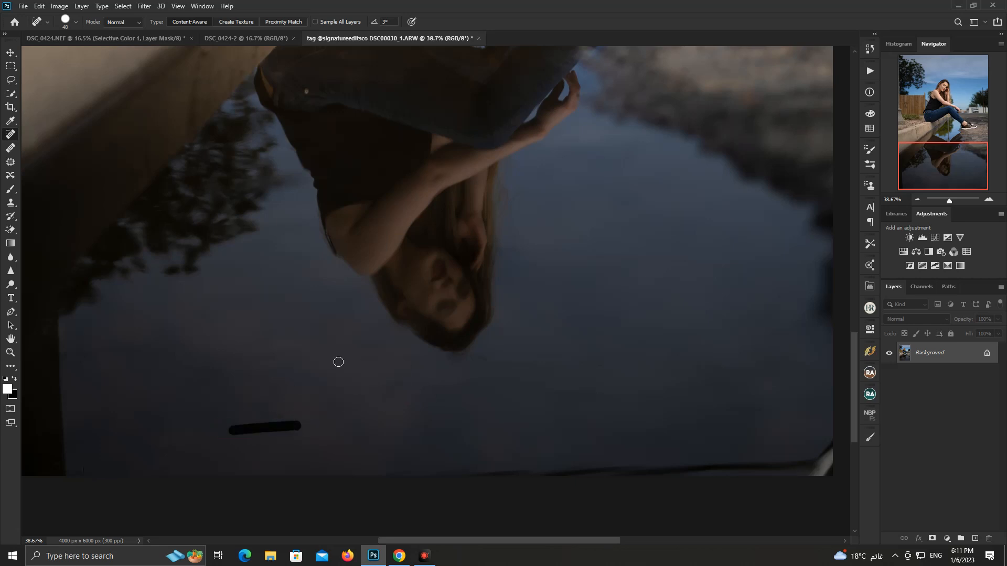
Clone clean water over the uneven patch beside the reflected head with the Clone Stamp
left_click(12, 205)
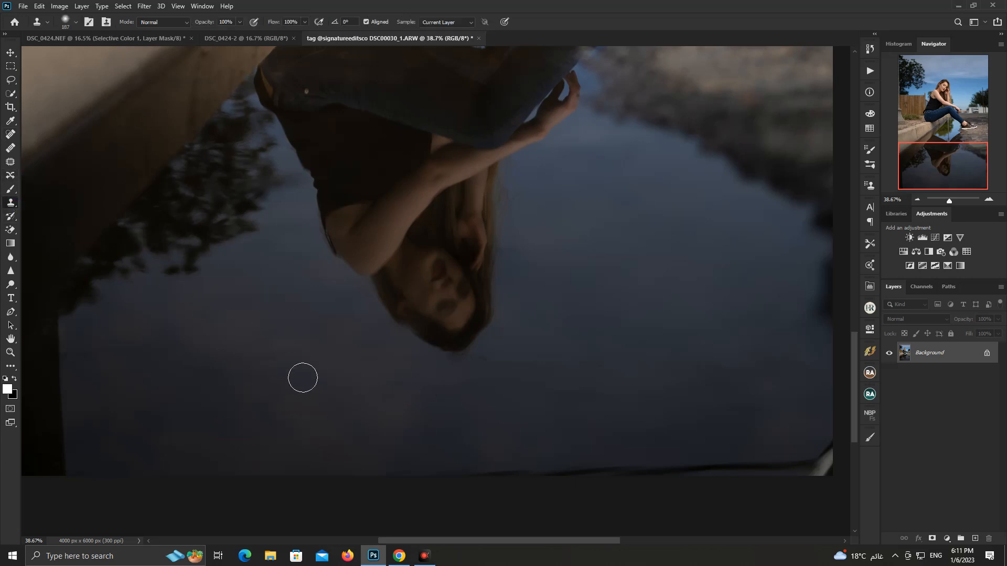
left_click(306, 320, "alt")
left_click_drag(325, 371, 268, 360)
Choose the Mixer Brush and configure it with a 120 px soft round tip and a Mix of 70%
left_click(8, 232)
left_click(47, 229)
left_click(10, 366)
left_click(55, 380)
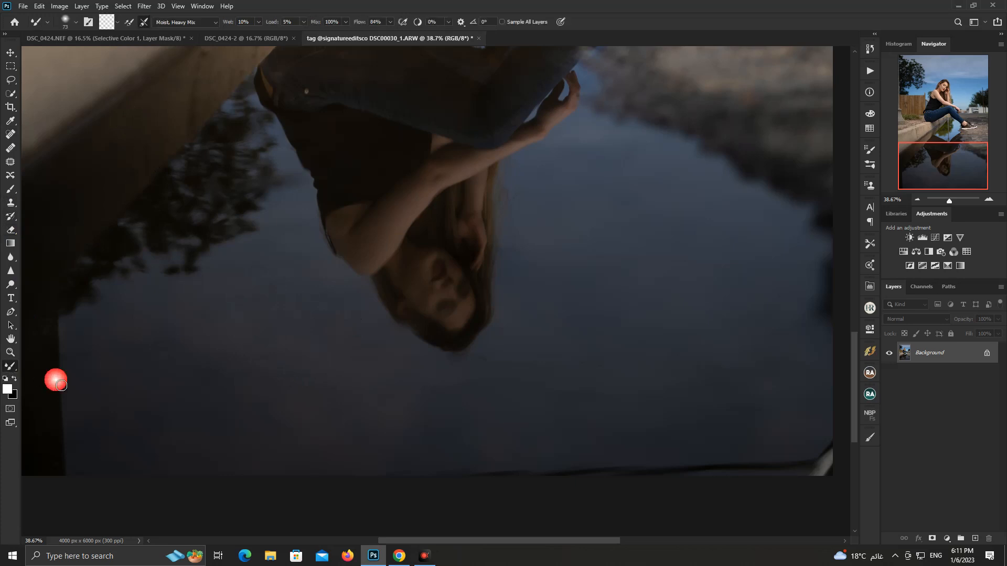
left_click(64, 21)
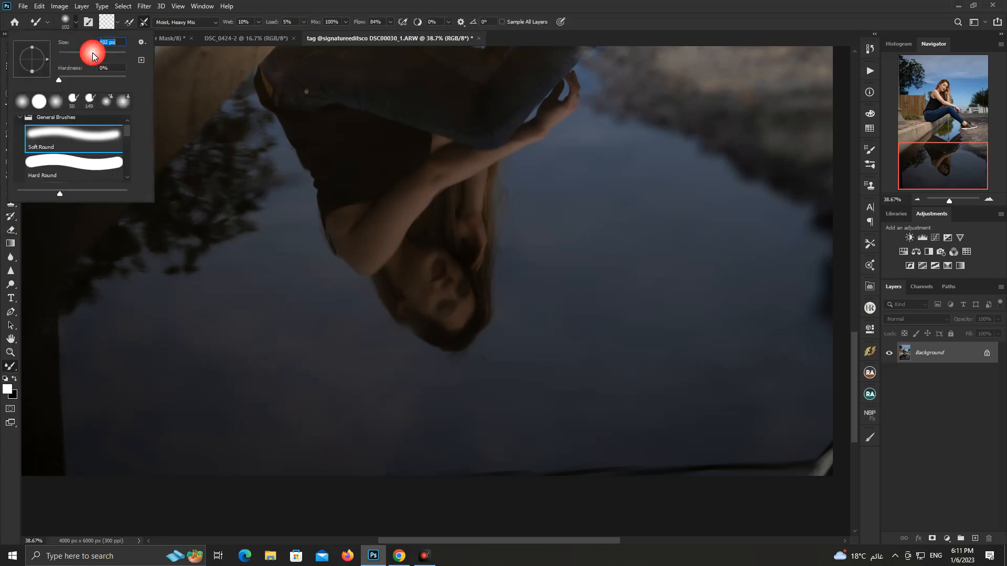
left_click_drag(92, 53, 96, 53)
left_click(66, 20)
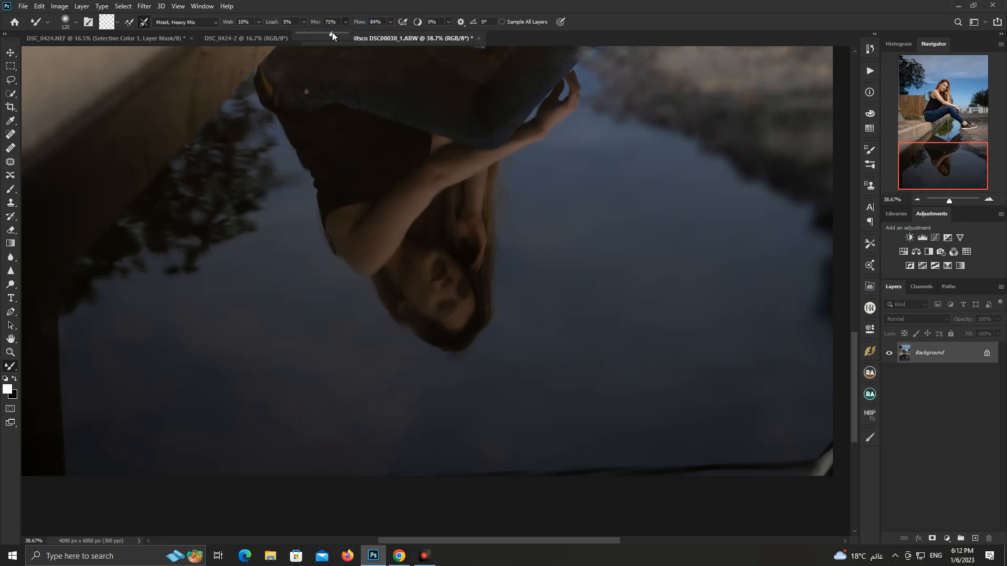
left_click_drag(332, 33, 331, 32)
Blend the uneven tones in the dark water below and beside the reflected head with the Mixer Brush
left_click(454, 372)
left_click(435, 396)
left_click_drag(510, 539, 546, 542)
left_click(552, 436)
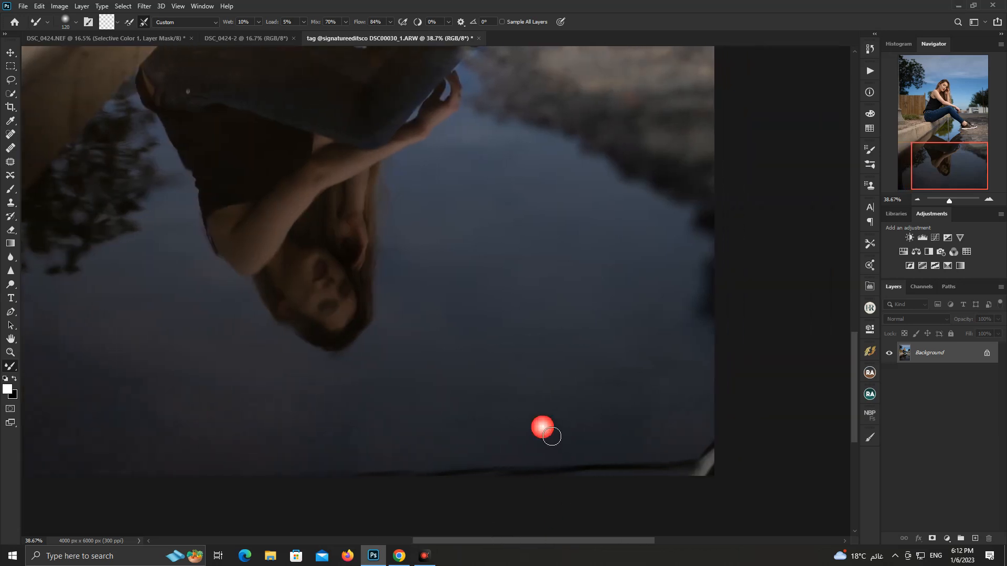
left_click(453, 418)
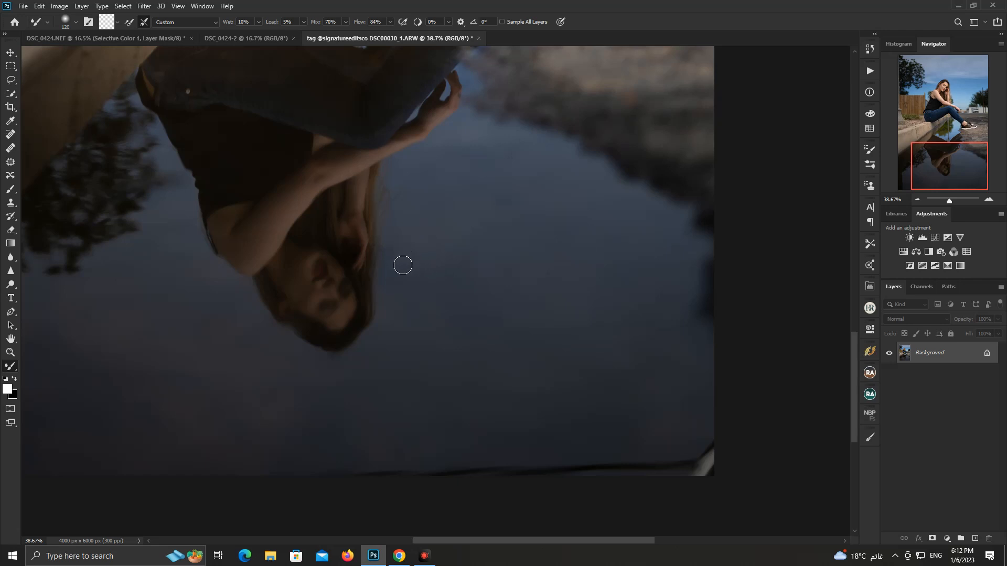
left_click(667, 392)
left_click(607, 473)
left_click_drag(348, 32, 360, 32)
Remove the dark line along the photo's lower edge and the light corner object with the Spot Healing Brush
left_click(11, 135)
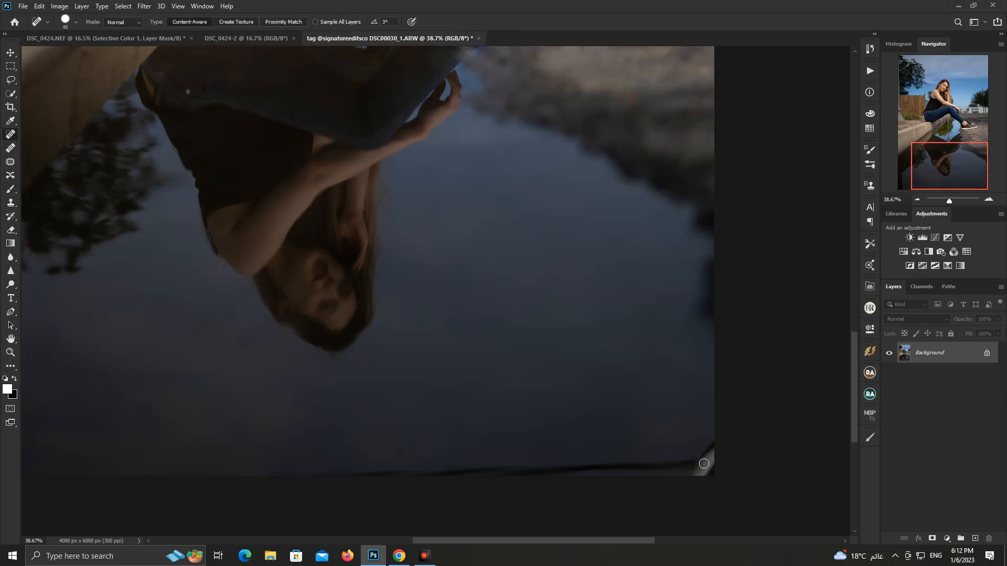
mouse_move(719, 443)
left_mouse_down()
mouse_move(689, 470)
mouse_move(614, 477)
mouse_move(281, 481)
left_mouse_up()
mouse_move(656, 485)
left_mouse_down()
mouse_move(724, 454)
mouse_move(703, 481)
mouse_move(716, 485)
mouse_move(709, 458)
mouse_move(648, 473)
mouse_move(490, 478)
left_mouse_up()
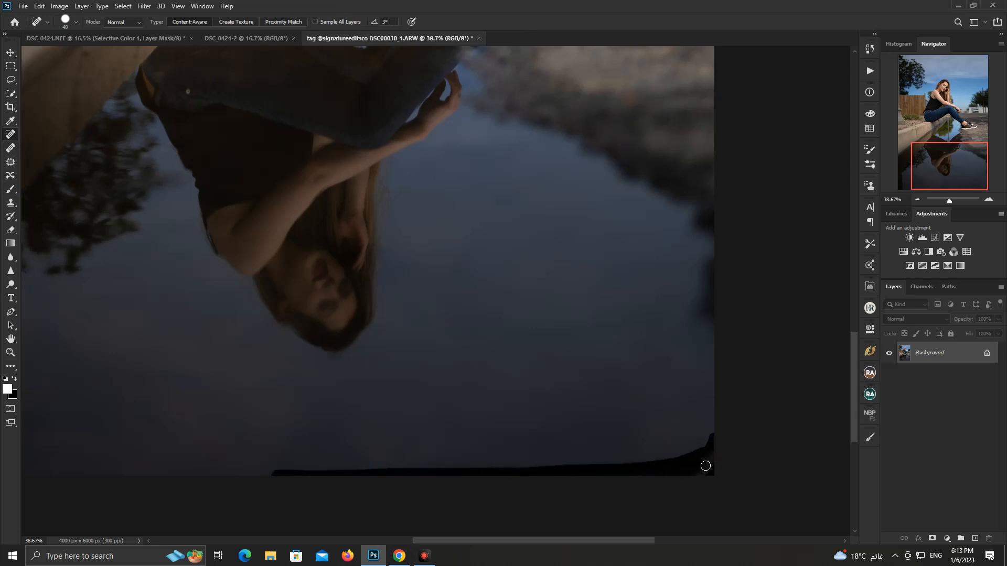
mouse_move(705, 465)
left_mouse_down()
mouse_move(306, 480)
mouse_move(418, 479)
left_mouse_up()
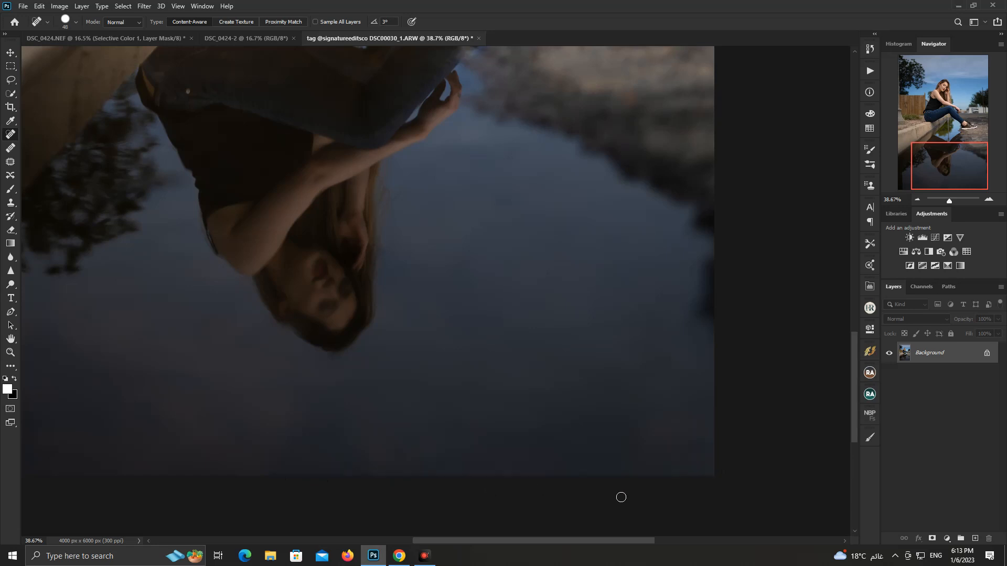
left_click_drag(483, 464, 472, 463)
left_click_drag(360, 466, 321, 468)
View the whole photo and compare its original state with the latest retouched state through the document history
mouse_move(459, 543)
left_mouse_down()
mouse_move(376, 525)
mouse_move(455, 529)
left_mouse_up()
left_click(505, 495)
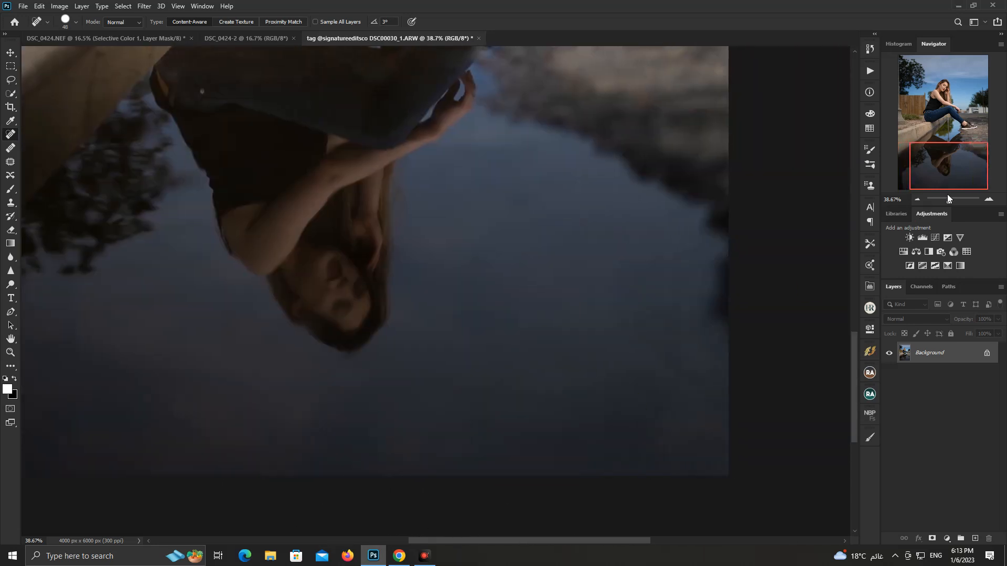
left_click_drag(949, 202, 947, 205)
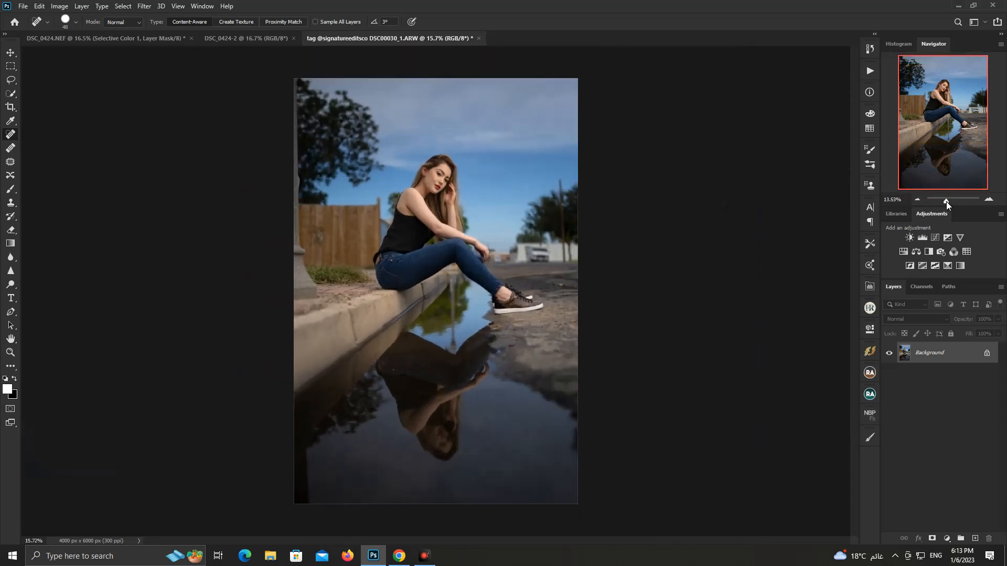
left_click(869, 49)
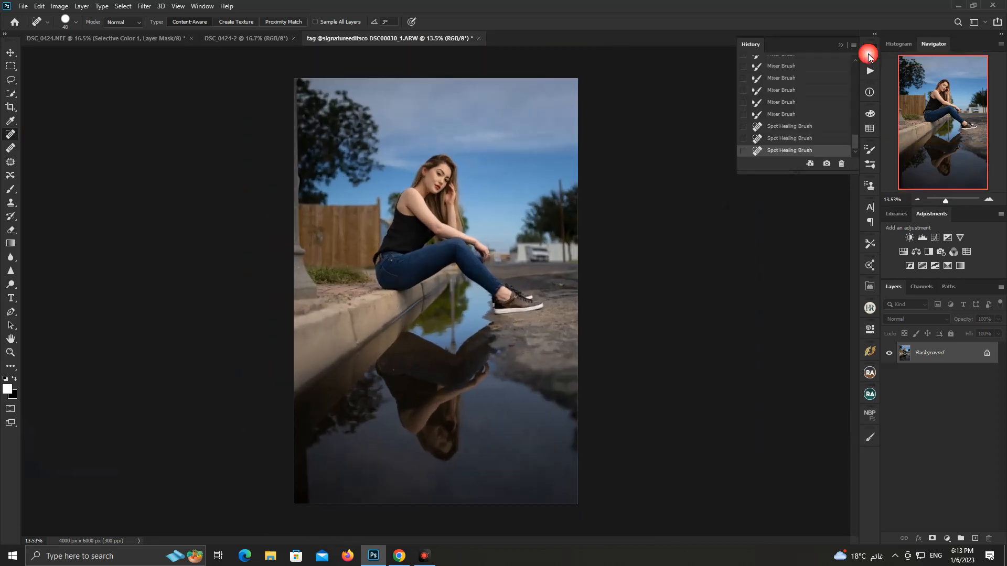
left_click(770, 149)
left_click_drag(853, 145, 852, 60)
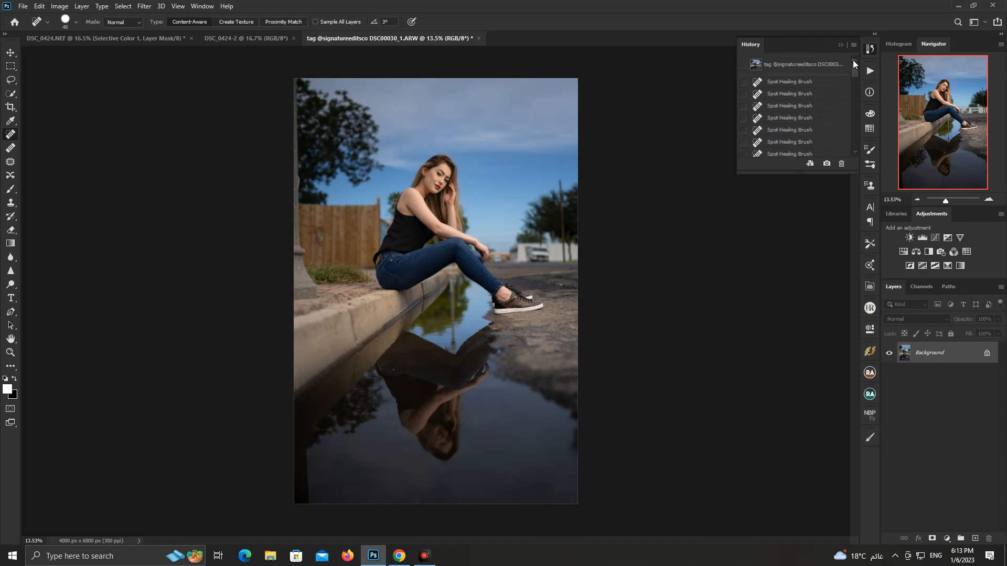
left_click(814, 84)
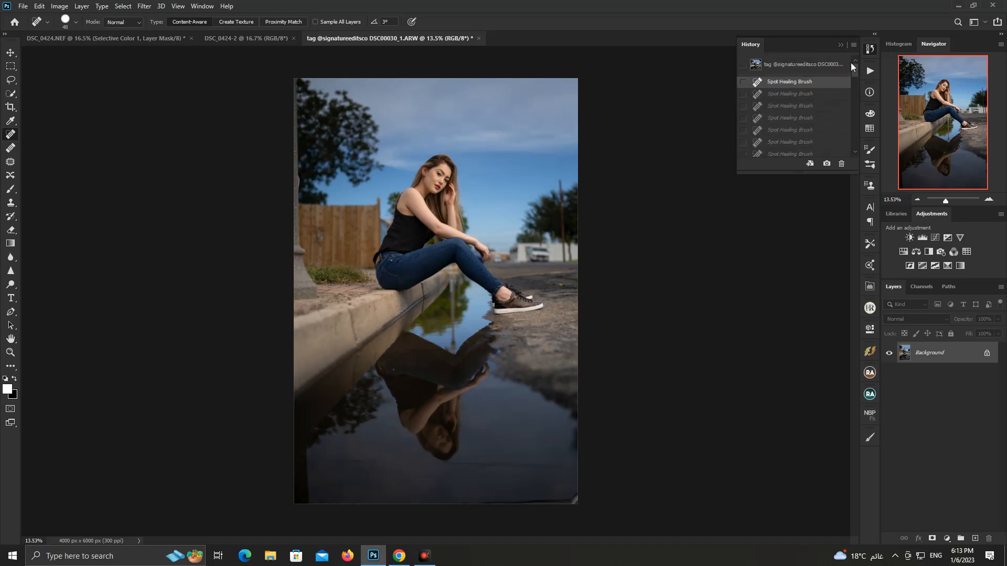
left_click(803, 65)
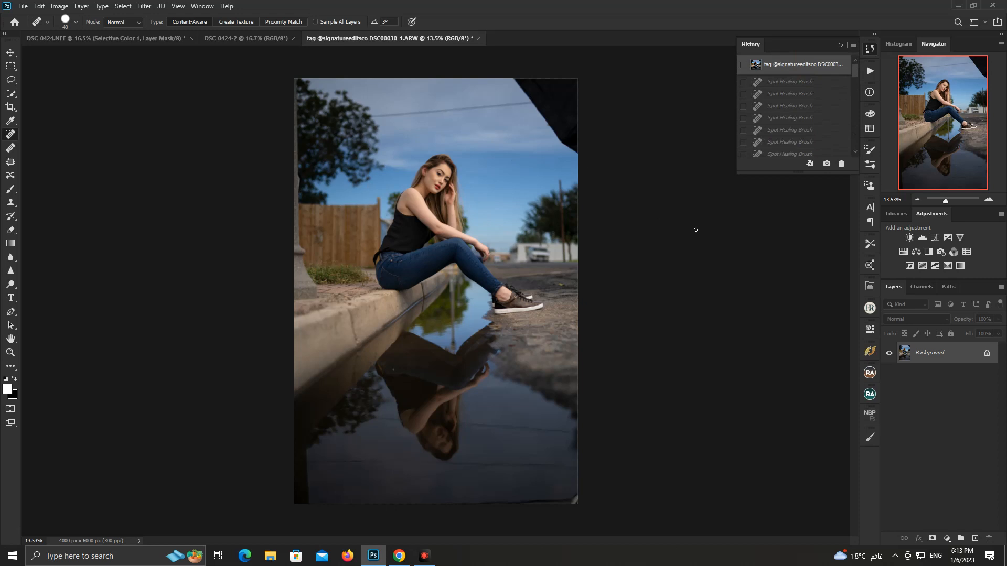
left_click_drag(854, 68, 854, 146)
left_click(807, 151)
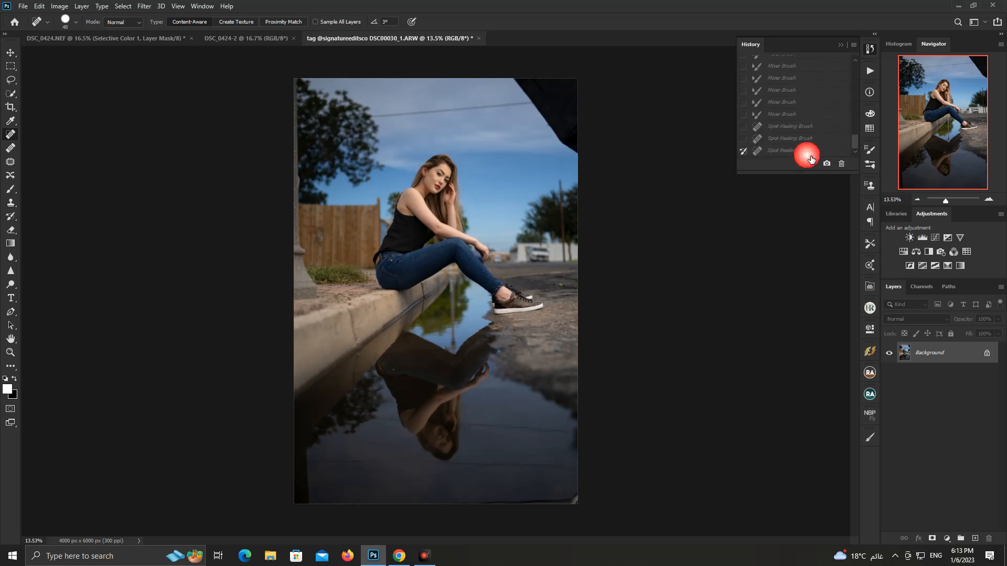
left_click(868, 48)
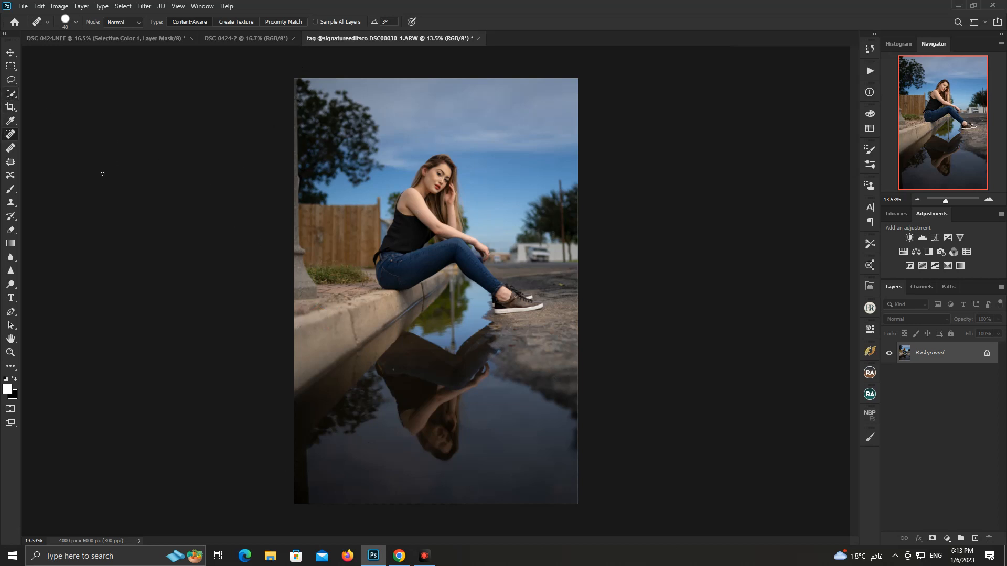
Duplicate the retouched Background layer, keeping the default name Background copy
left_click_drag(945, 203, 946, 200)
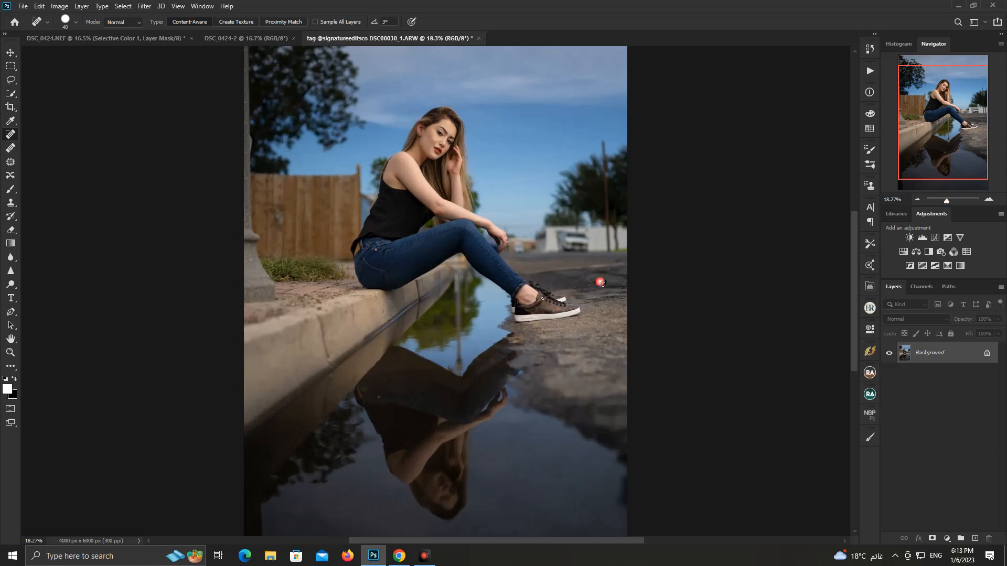
right_click(942, 363)
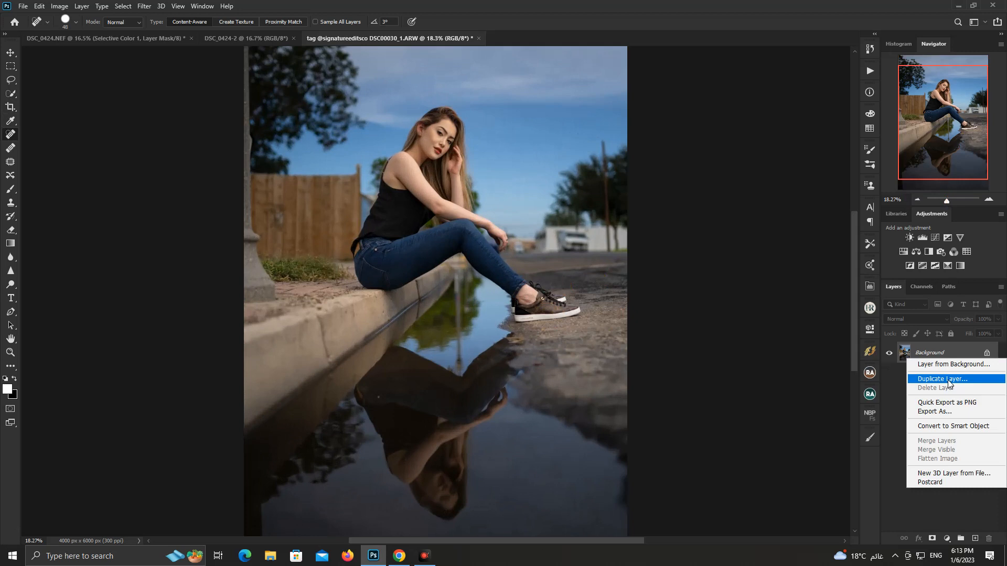
left_click(942, 378)
left_click(588, 157)
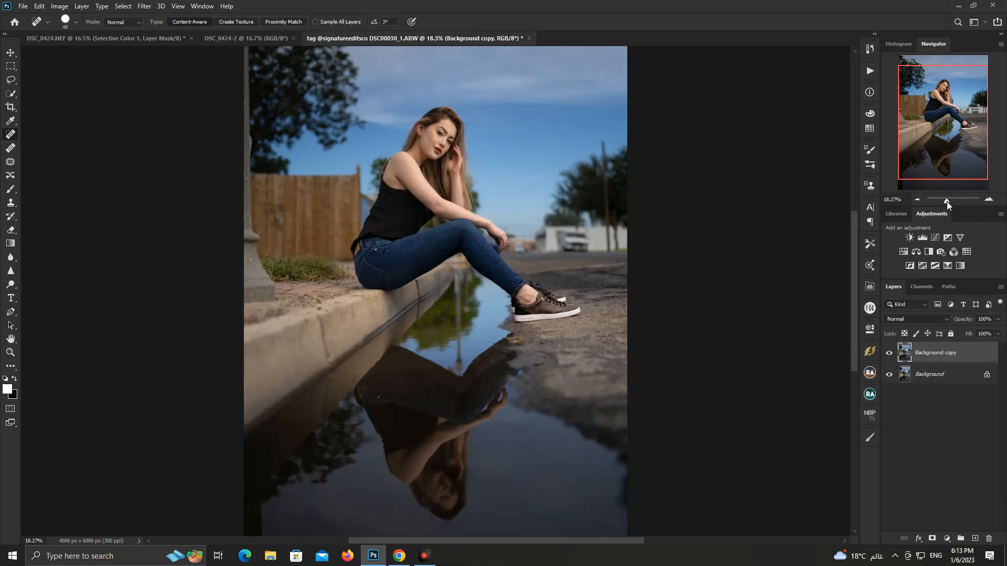
Add a Selective Color adjustment layer above Background copy and adjust the ink amounts for Reds
left_click_drag(947, 205, 947, 205)
scroll(250, 50, "up", 1)
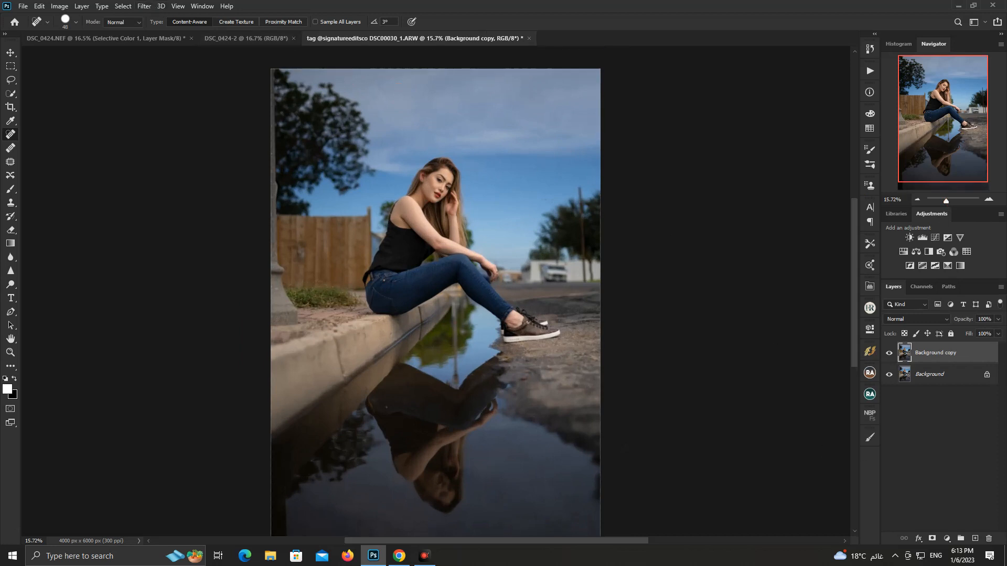
left_click(946, 538)
left_click(944, 529)
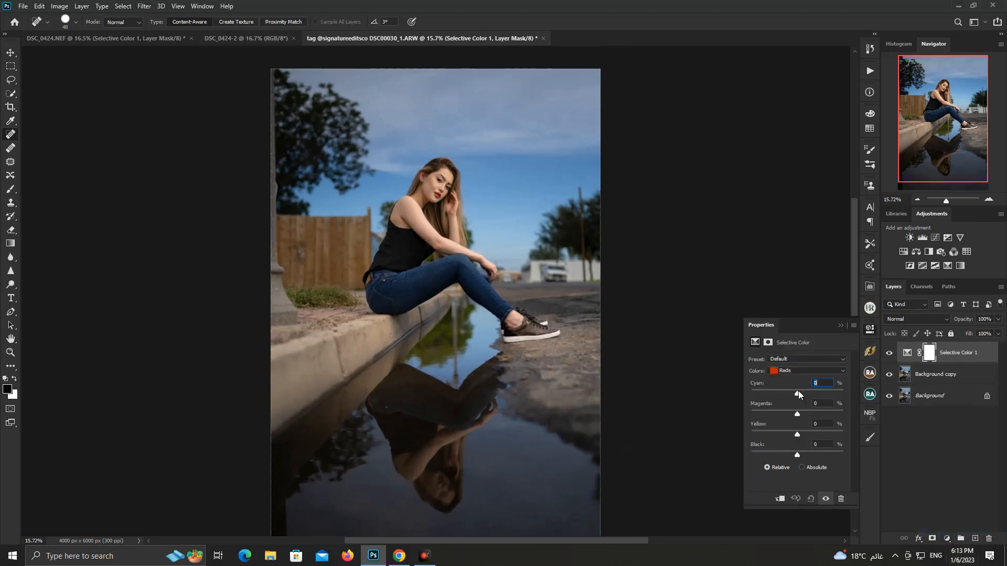
left_click_drag(798, 391, 804, 391)
left_click_drag(785, 392, 786, 391)
left_click(801, 444)
Adjust the Yellows range in the Selective Color adjustment, raising its Black amount slightly
left_click(792, 372)
left_click(801, 388)
mouse_move(807, 414)
left_mouse_down()
mouse_move(768, 433)
mouse_move(809, 434)
left_mouse_up()
left_click_drag(796, 453, 801, 453)
Set Cyan, Magenta, Yellow and Black to -100% for the Greens range in Selective Color
left_click(786, 371)
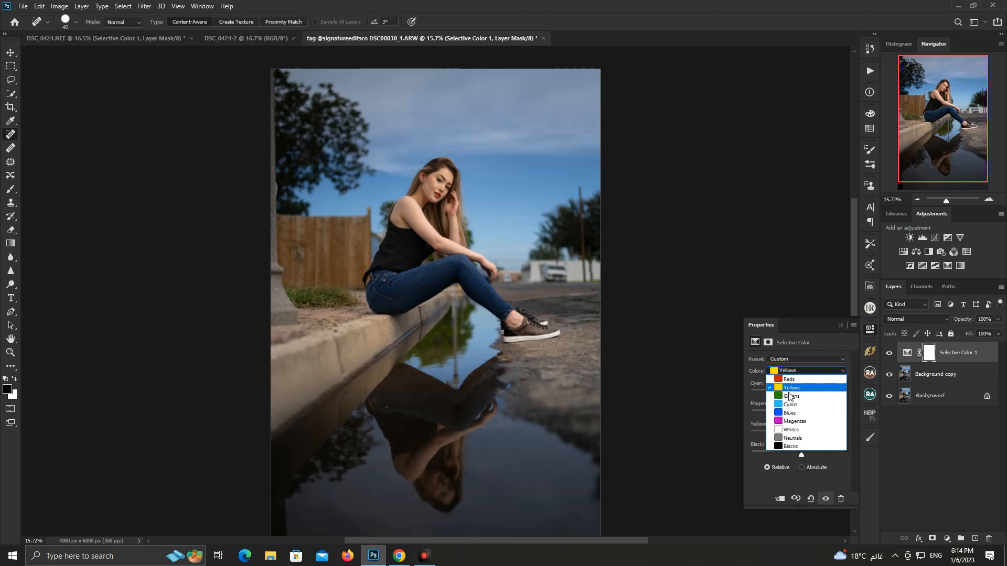
left_click(790, 396)
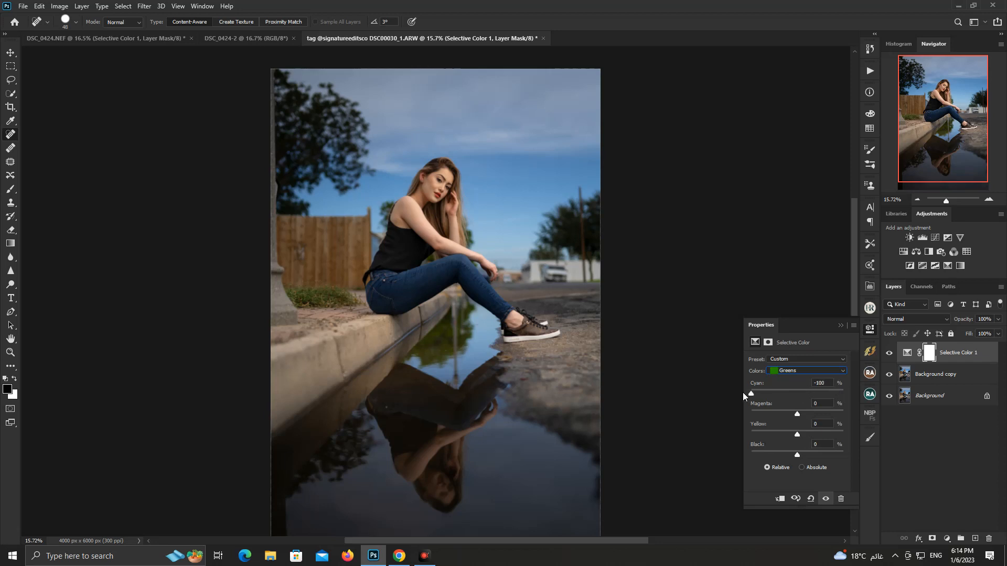
left_click_drag(796, 413, 723, 411)
left_click_drag(792, 432, 751, 435)
Set the Cyans range to Cyan +30%, Magenta -23%, Yellow +50% and Black -30% in Selective Color
left_click(782, 372)
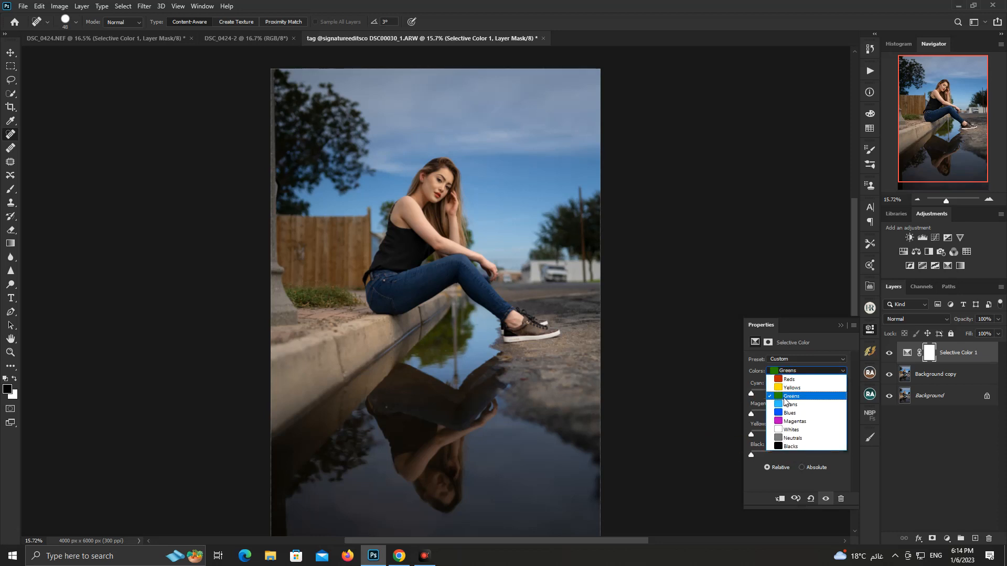
left_click(792, 389)
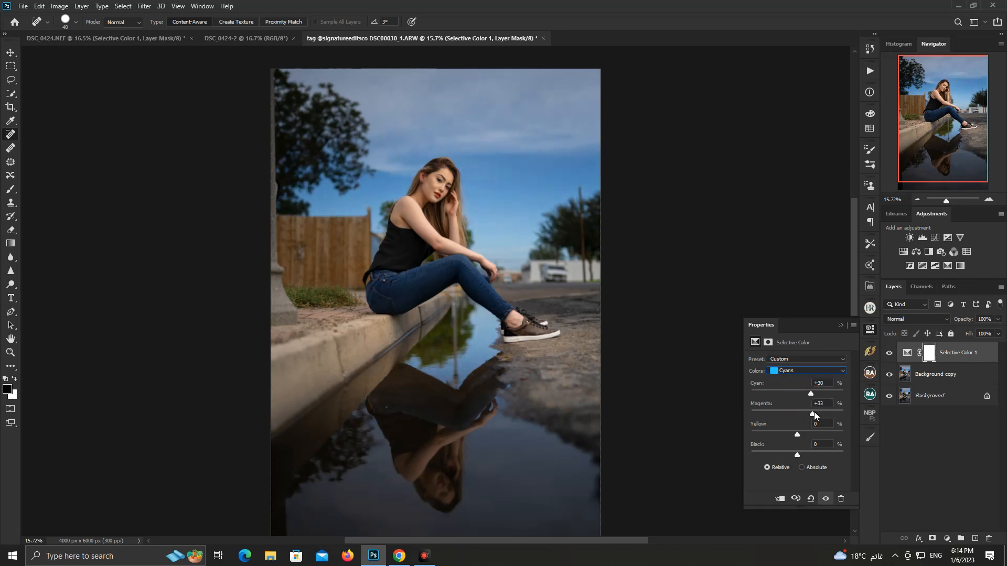
left_click_drag(814, 413, 787, 414)
left_click_drag(807, 454, 786, 456)
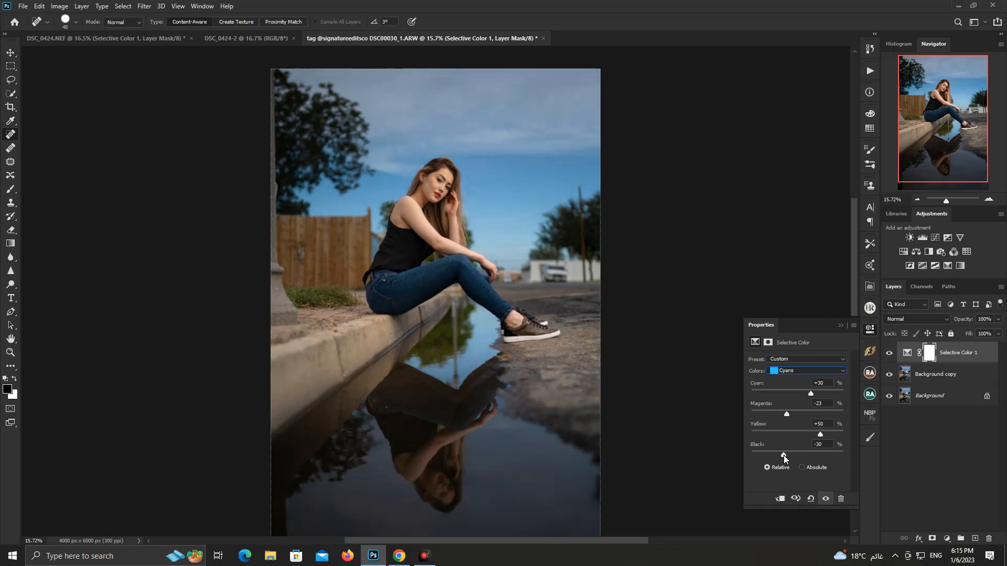
Set the Blues range to Cyan +33%, Magenta -11%, Yellow +25% and Black -22% in Selective Color
left_click(782, 372)
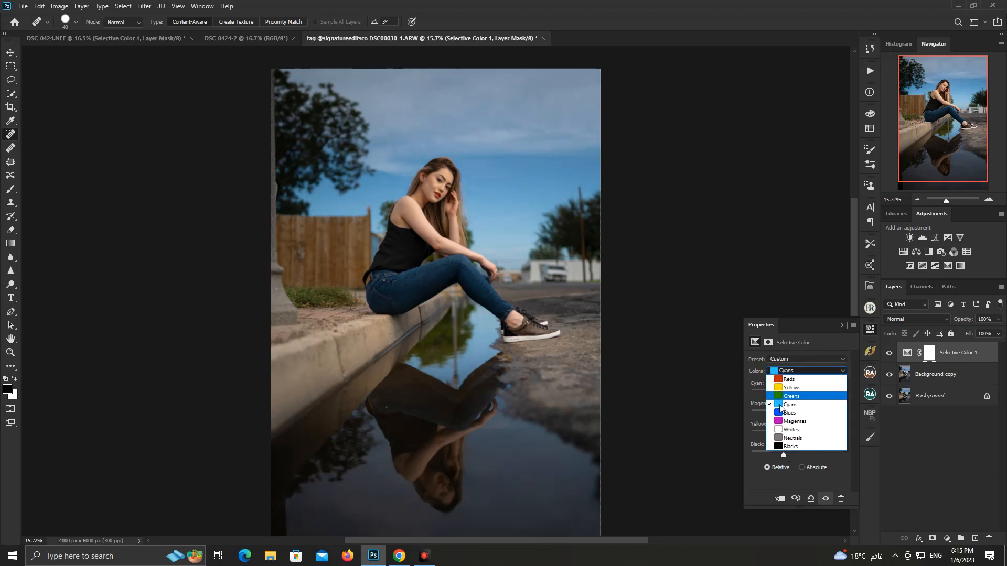
left_click(783, 413)
left_click_drag(796, 391, 812, 391)
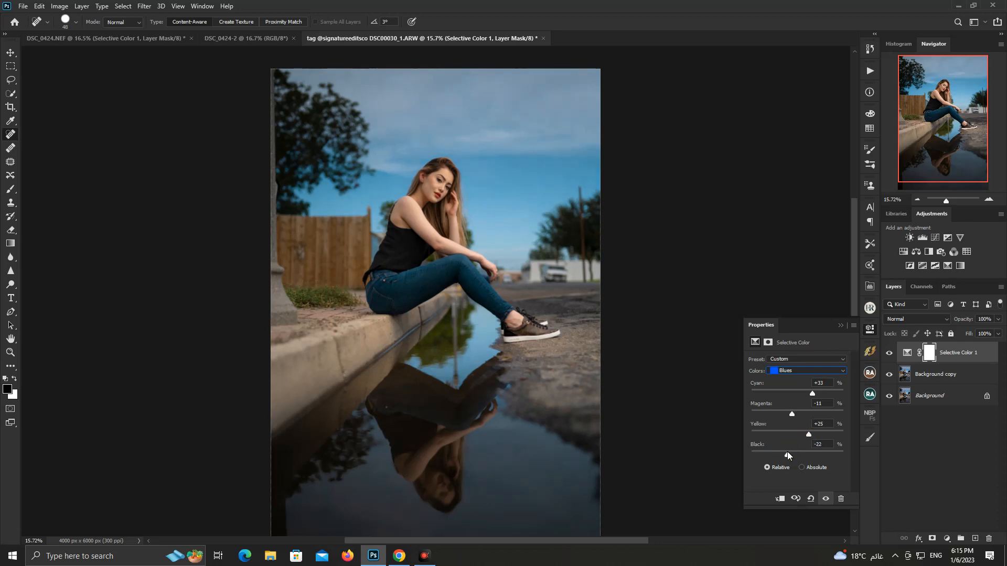
Adjust the ink amounts for the Magentas range in the Selective Color adjustment
left_click(780, 371)
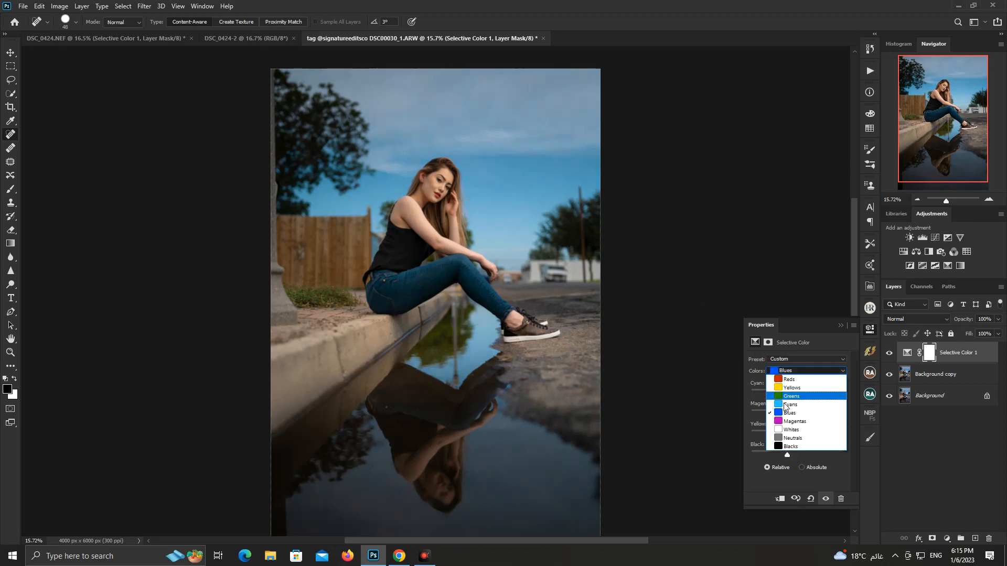
left_click(794, 421)
left_click_drag(797, 393, 761, 393)
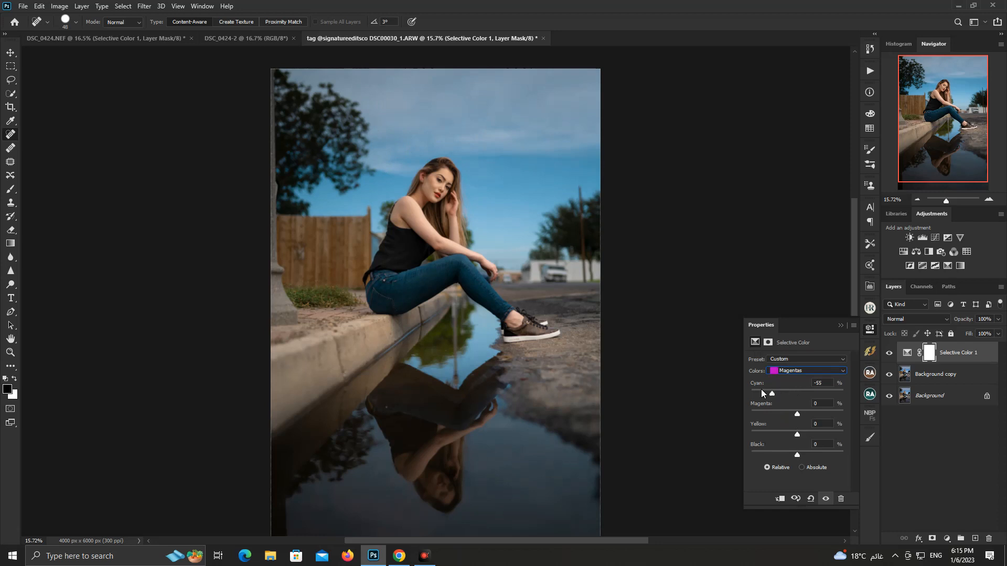
left_click_drag(853, 386, 816, 387)
left_click_drag(802, 416, 789, 442)
Set Cyan to -50% for the Whites range in Selective Color, and lower its Magenta, Yellow and Black amounts
left_click(786, 370)
left_click(796, 433)
mouse_move(776, 391)
left_mouse_down()
mouse_move(822, 389)
mouse_move(730, 388)
mouse_move(782, 392)
mouse_move(774, 391)
left_mouse_up()
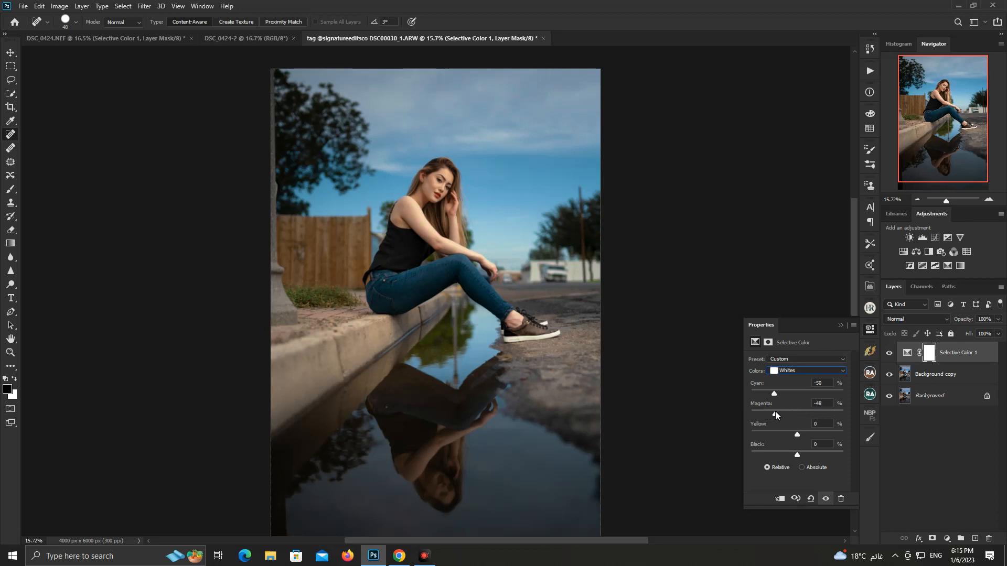
left_click_drag(797, 434, 763, 431)
Set the Blacks range to Cyan -2% and Magenta +1%, fine-tune its Yellow, and close the adjustment's settings
left_click(791, 374)
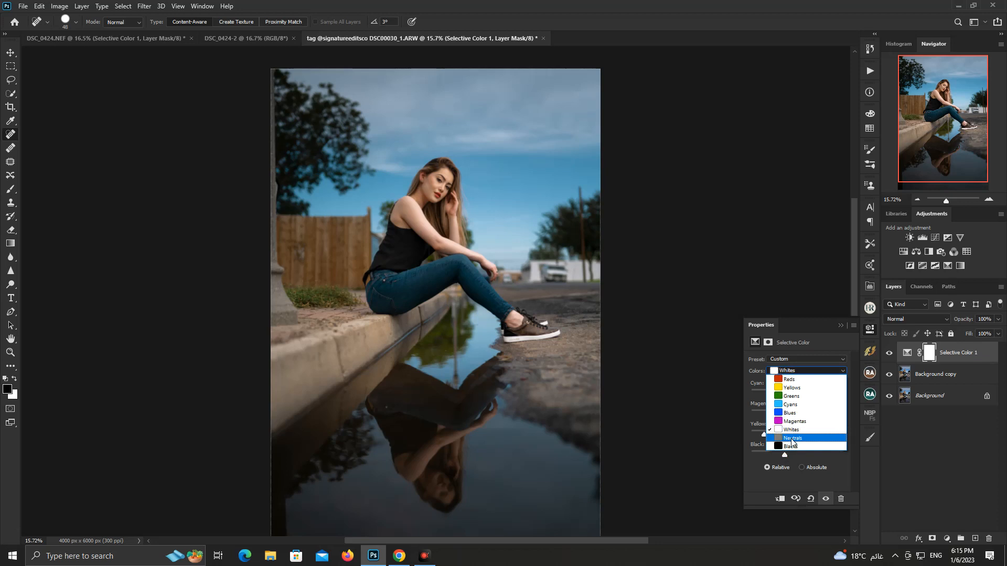
left_click(787, 469)
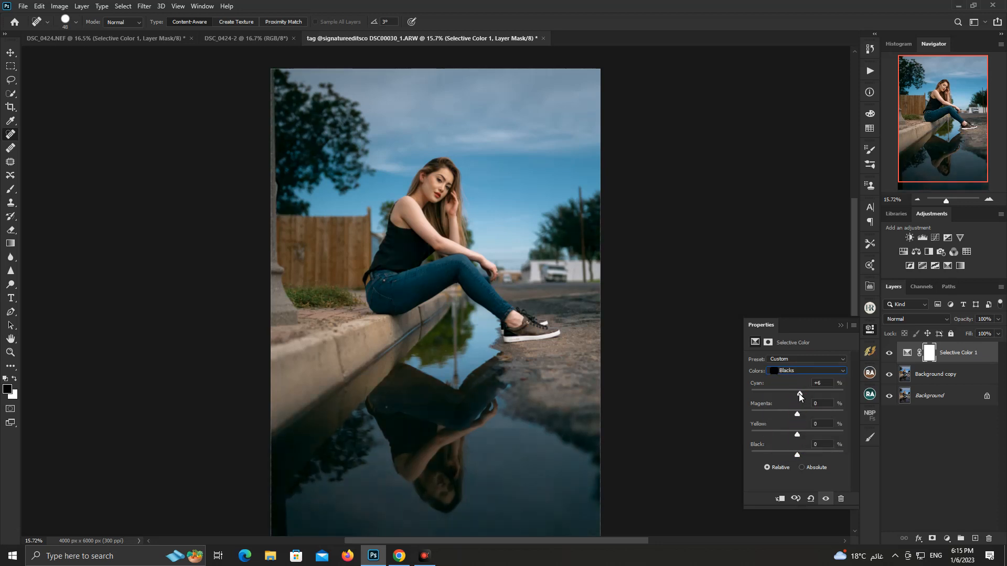
left_click_drag(799, 393, 796, 393)
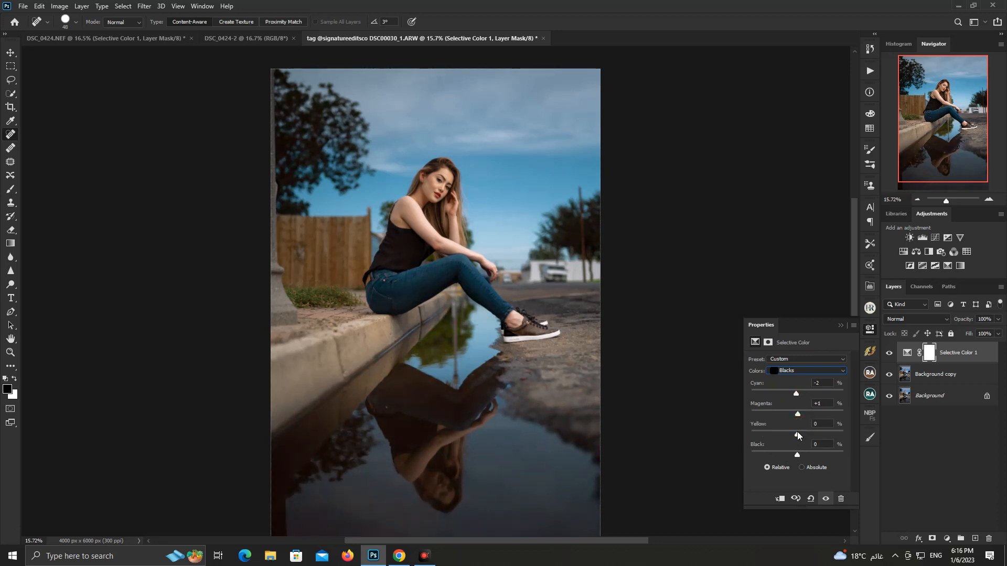
left_click_drag(797, 432, 799, 432)
left_click(868, 329)
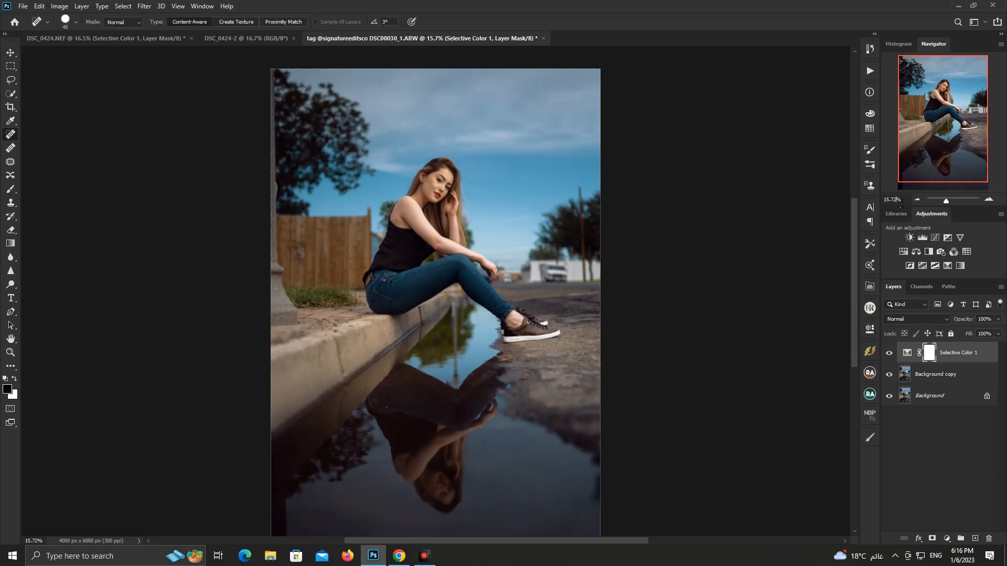
Set the view zoom to 15% and compare the portrait with and without the Selective Color adjustment
left_click_drag(897, 200, 846, 203)
type("15")
key("Return")
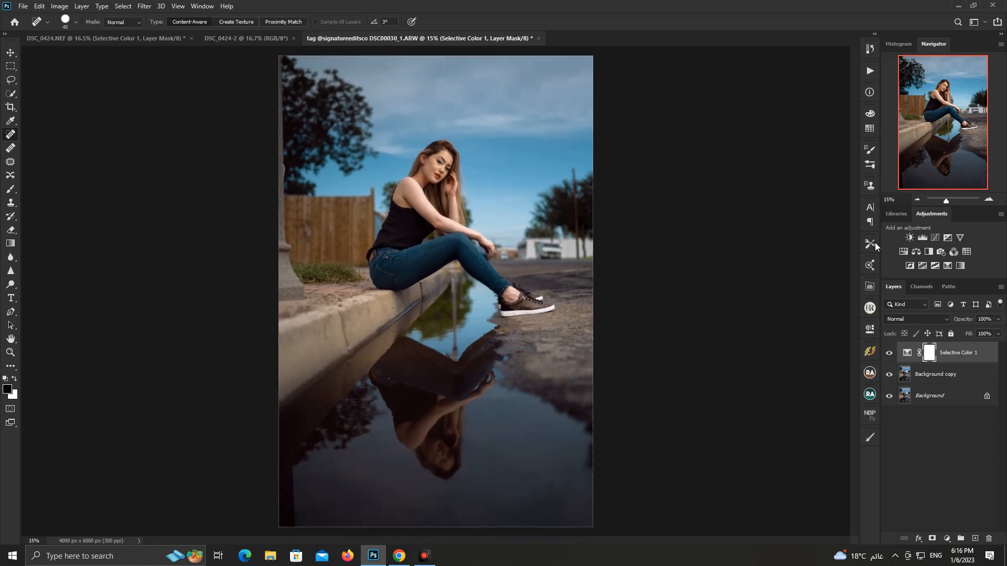
left_click(889, 353)
left_click(890, 353)
left_click(889, 353)
left_click(889, 353)
left_click(889, 353)
left_click(889, 353)
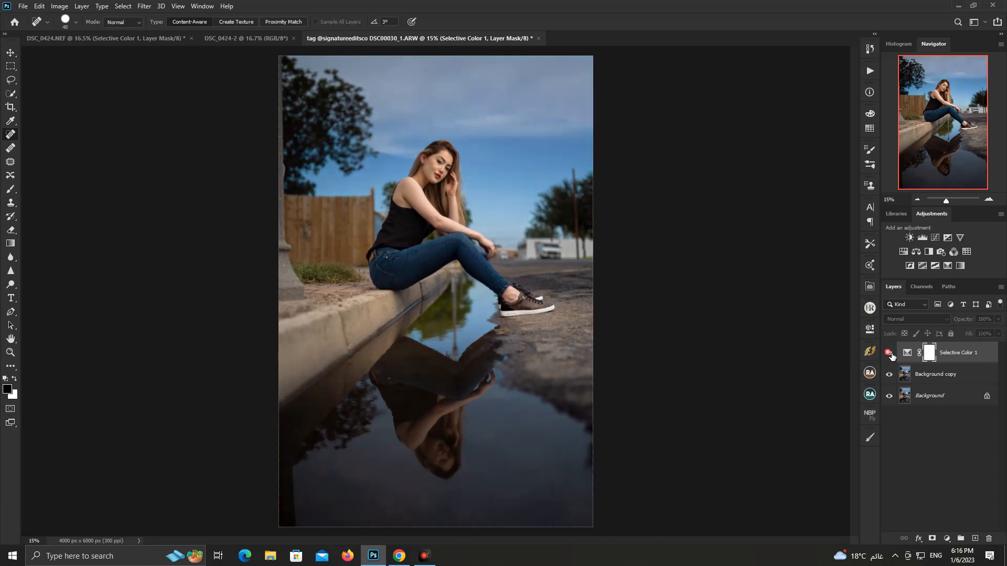
left_click(889, 354)
left_click(889, 353)
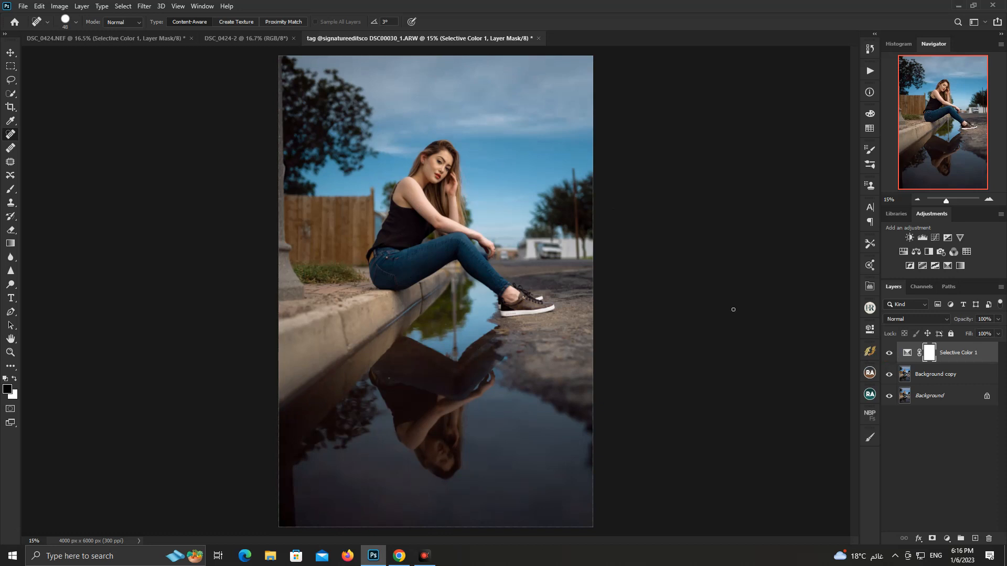
Merge the Selective Color adjustment with the Background copy layer and compare the merged layer with the original
left_click(928, 379, "ctrl")
key("ctrl+e")
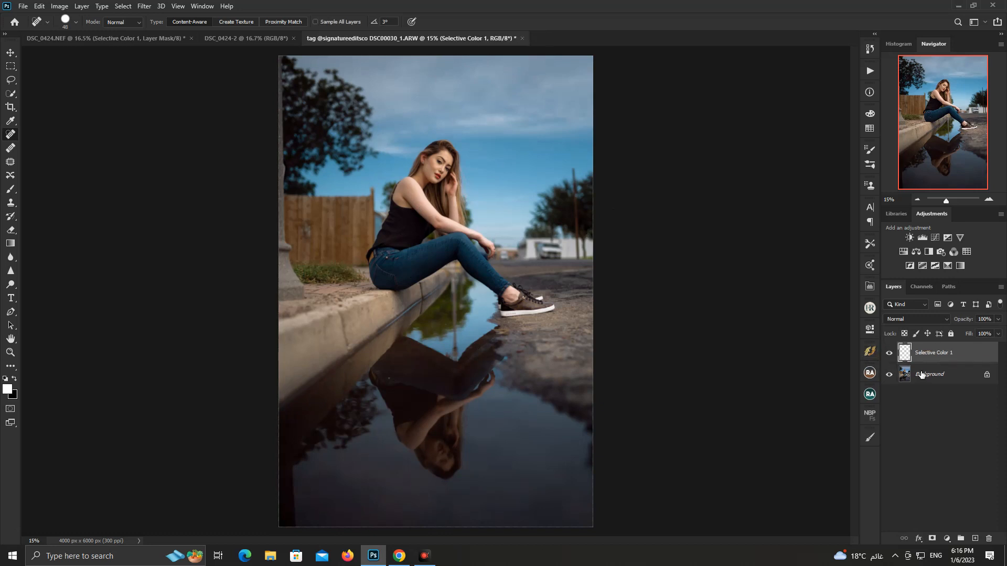
left_click(890, 354)
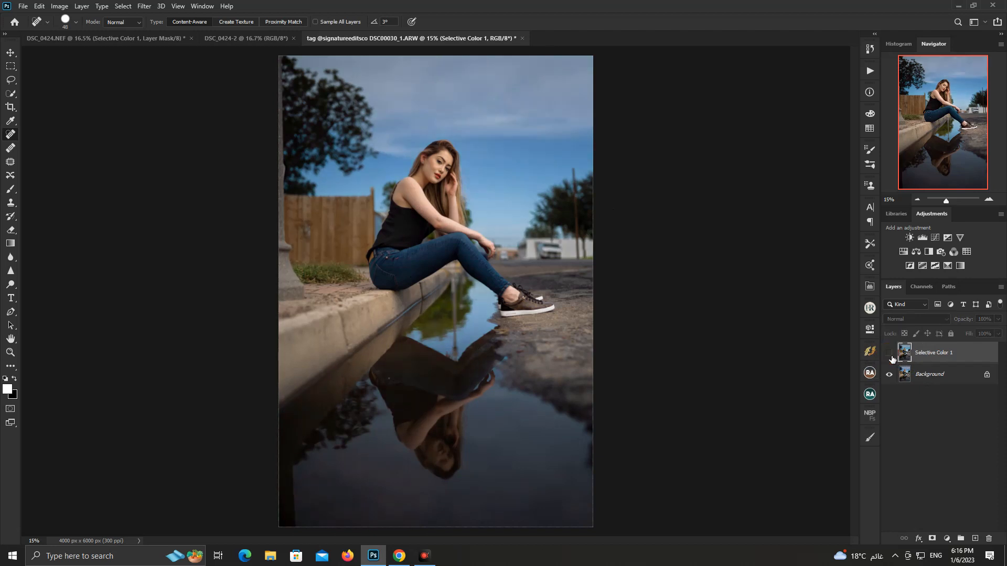
left_click(890, 355)
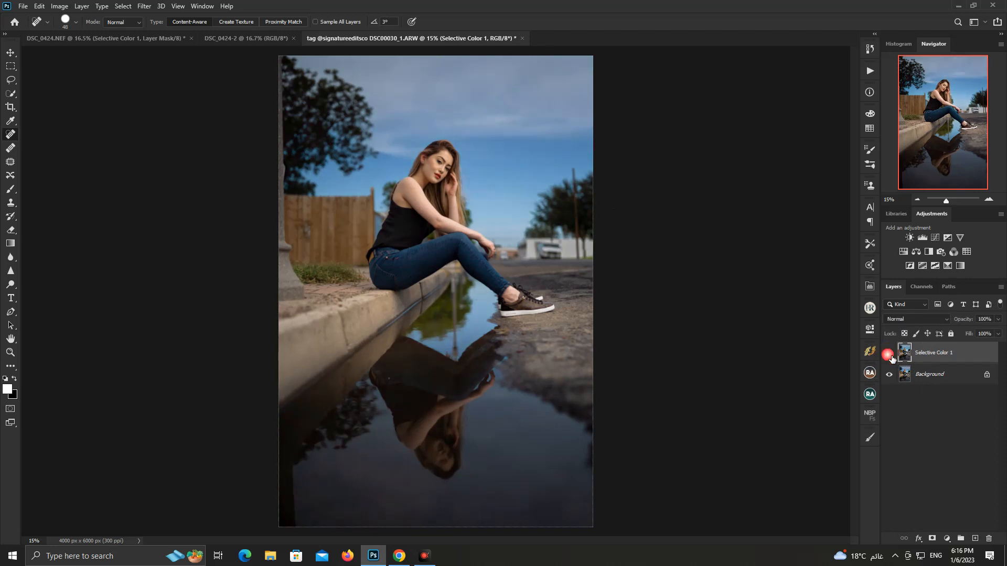
Duplicate the merged Selective Color 1 layer, keeping the default name
right_click(944, 360)
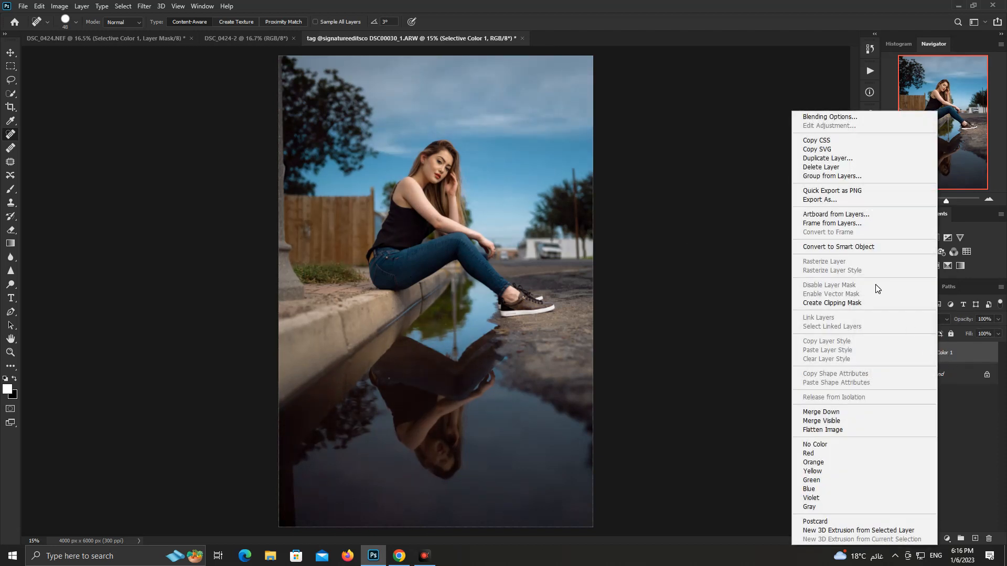
left_click(837, 160)
left_click(592, 155)
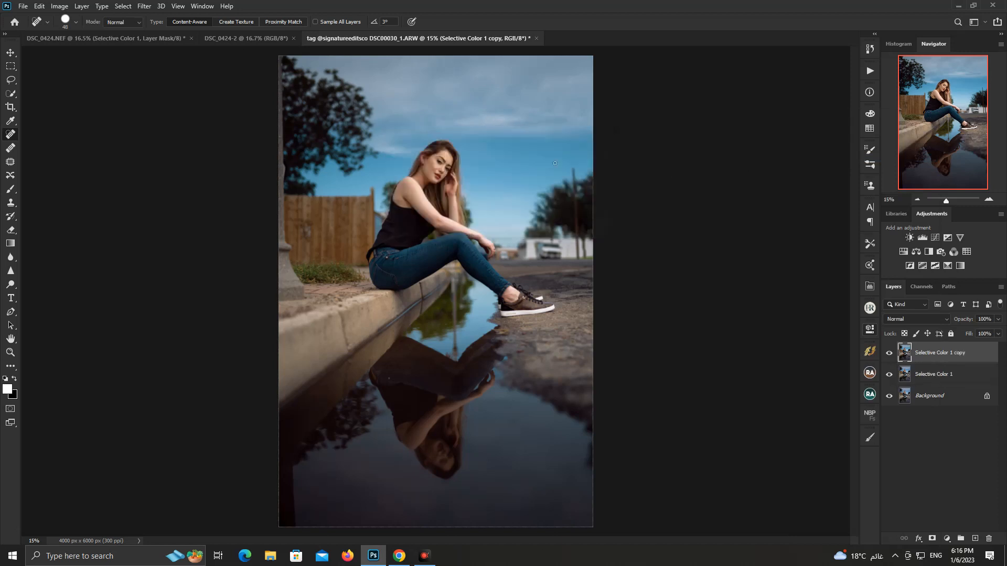
In the Camera Raw Filter's Color Mixer, set Luminance to Reds +23, Oranges +12, Yellows -23, Greens +95, Aquas +8 and Purples +92, and raise Magentas
left_click(148, 6)
left_click(176, 65)
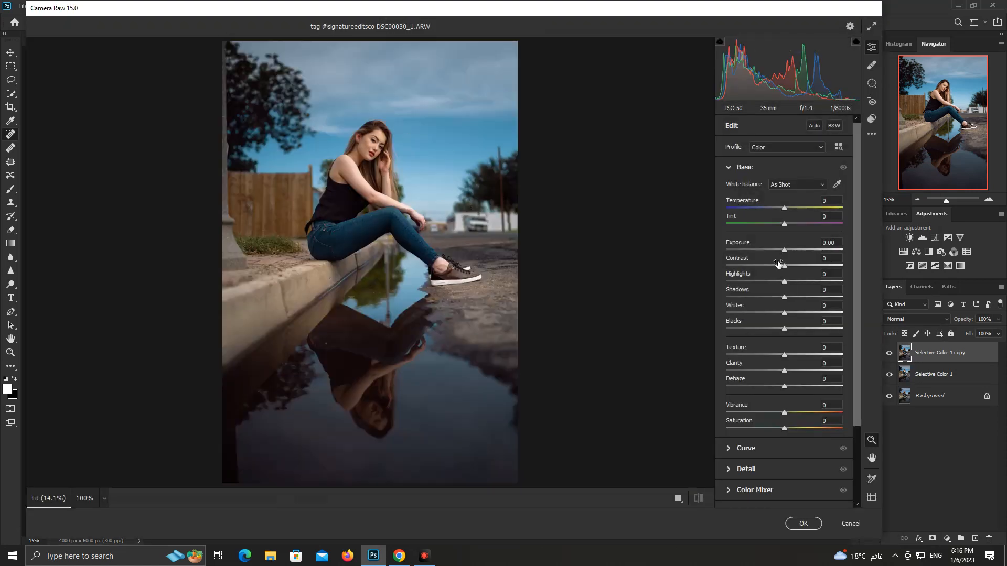
left_click(729, 167)
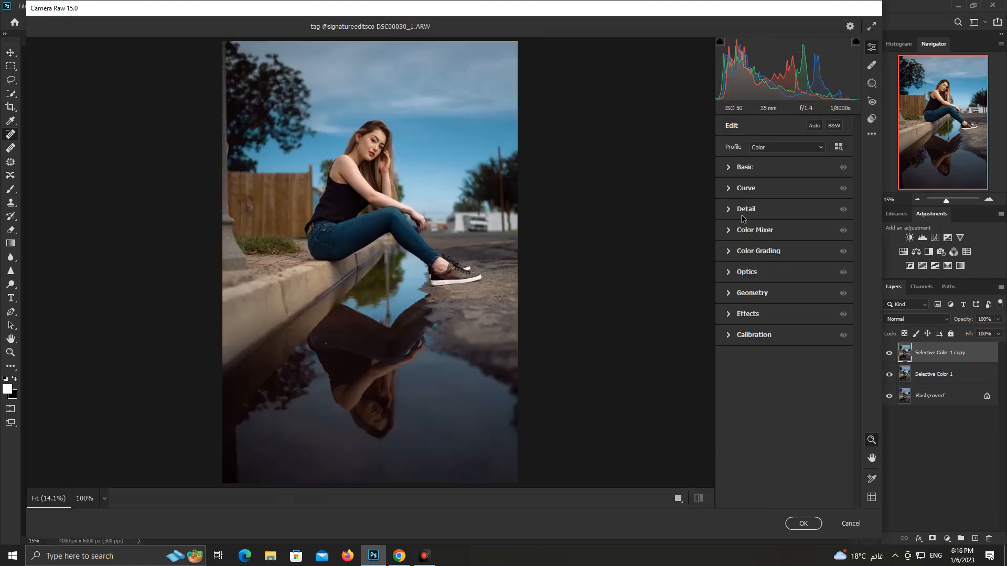
left_click(737, 231)
left_click(797, 268)
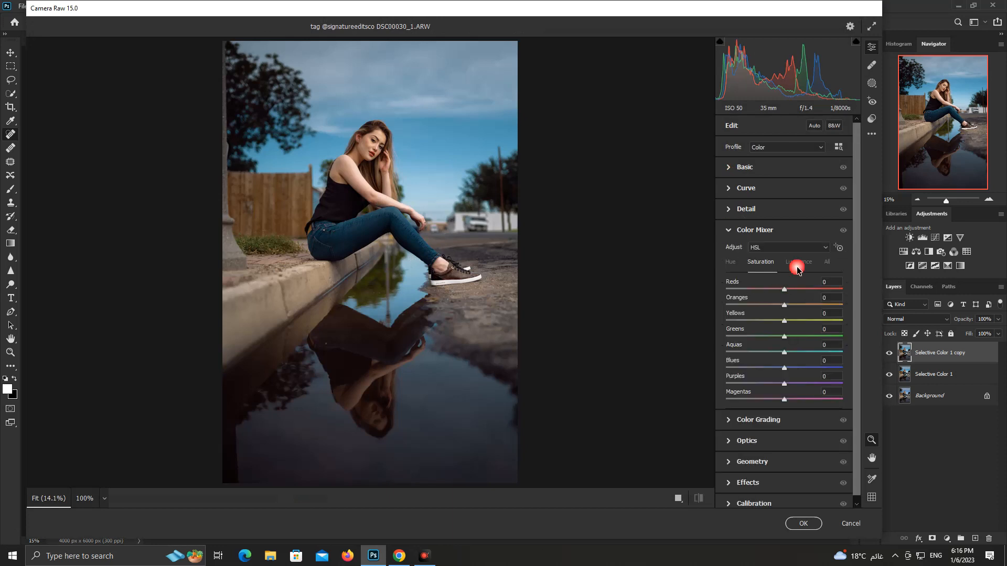
left_click_drag(802, 288, 839, 336)
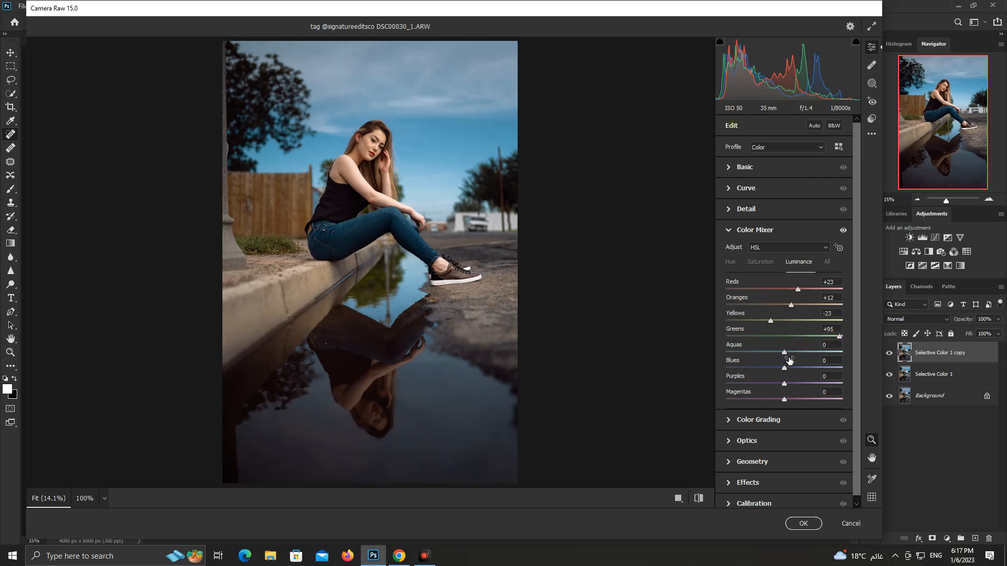
left_click_drag(785, 351, 838, 384)
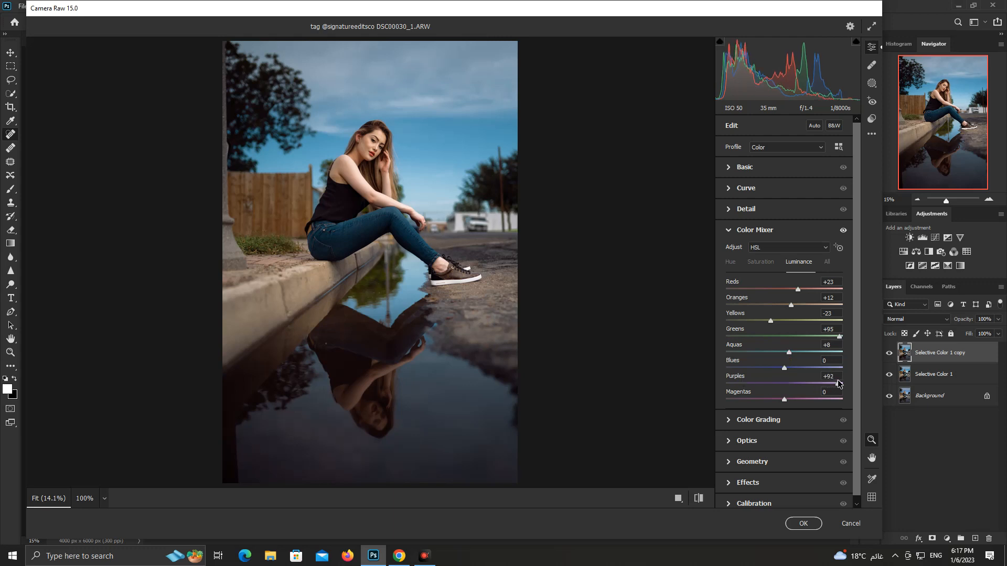
left_click_drag(784, 402, 803, 399)
Adjust the Color Mixer's Saturation for individual colour ranges, from the Oranges through to the Purples and Magentas
left_click(763, 264)
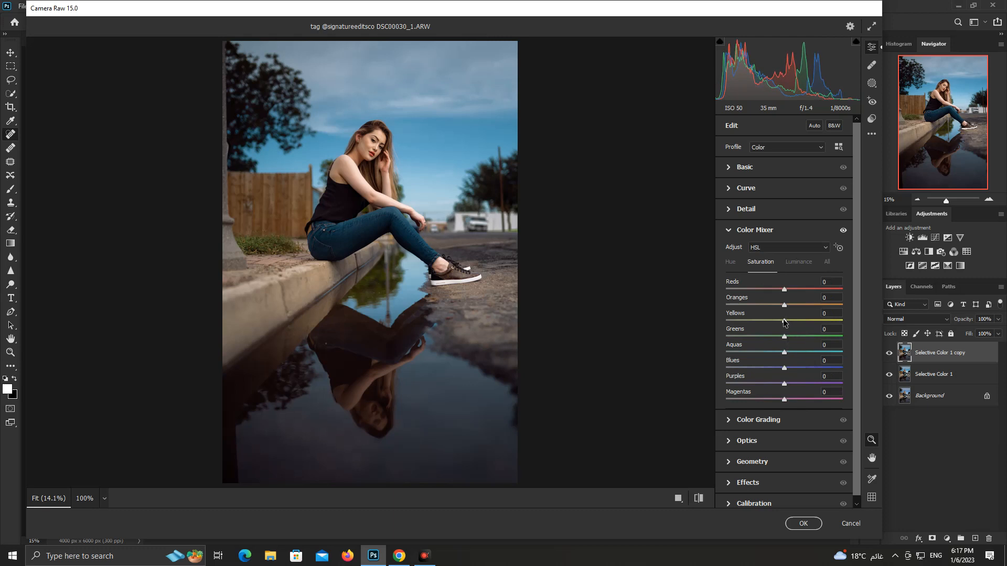
left_click_drag(783, 307, 692, 334)
mouse_move(784, 384)
left_mouse_down()
mouse_move(757, 386)
mouse_move(797, 385)
mouse_move(763, 386)
mouse_move(783, 397)
mouse_move(770, 397)
left_mouse_up()
Set the Color Mixer's Hue to Aquas +9 and Blues -7, lower the Greens hue, apply the filter, and switch to the Move tool
left_click(729, 262)
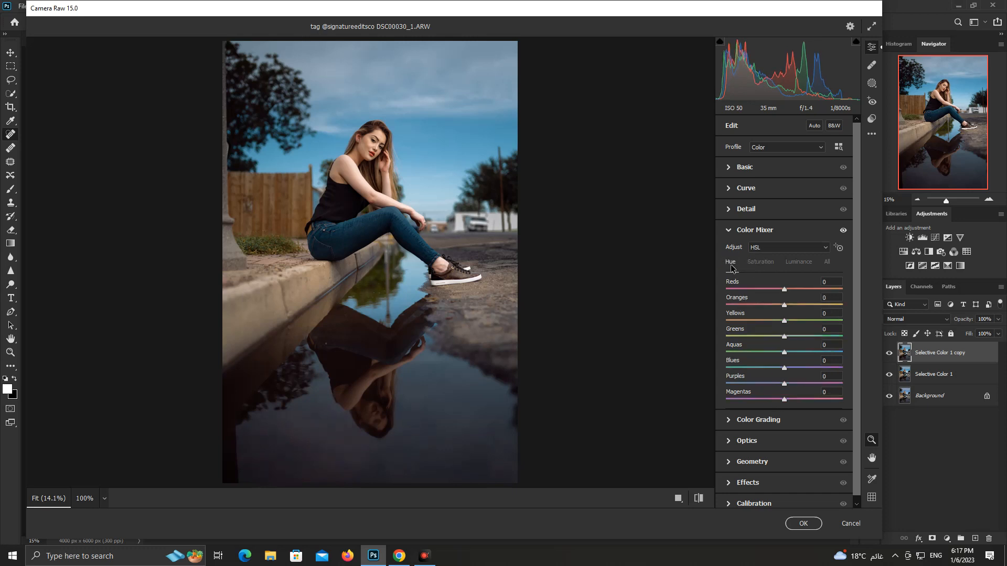
mouse_move(784, 368)
left_mouse_down()
mouse_move(772, 371)
mouse_move(797, 372)
mouse_move(779, 371)
mouse_move(794, 352)
mouse_move(785, 353)
mouse_move(800, 354)
mouse_move(779, 354)
mouse_move(790, 355)
left_mouse_up()
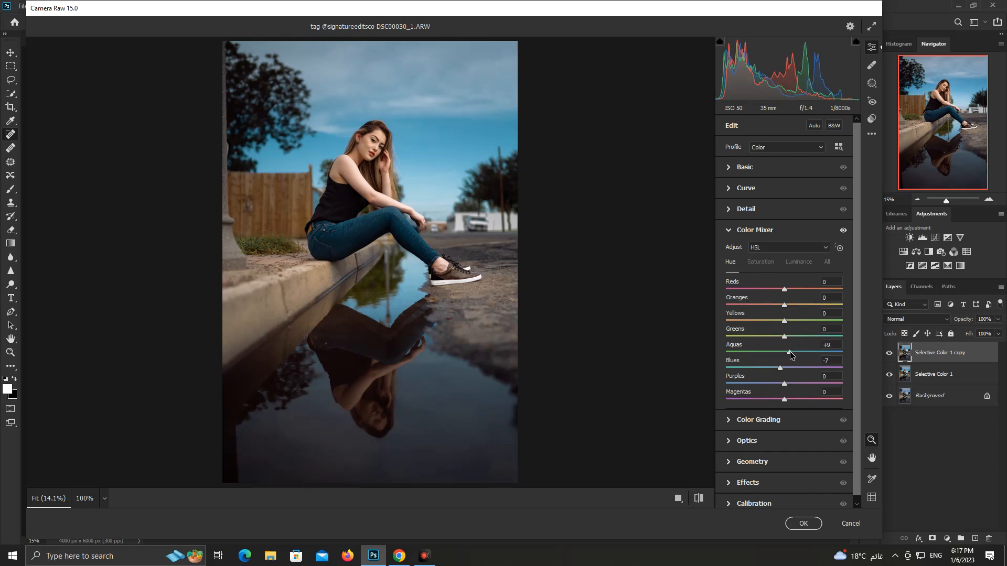
left_click_drag(784, 306, 787, 291)
double_click(783, 306)
mouse_move(784, 336)
left_mouse_down()
mouse_move(848, 342)
mouse_move(773, 337)
left_mouse_up()
left_click(695, 516)
key("Return")
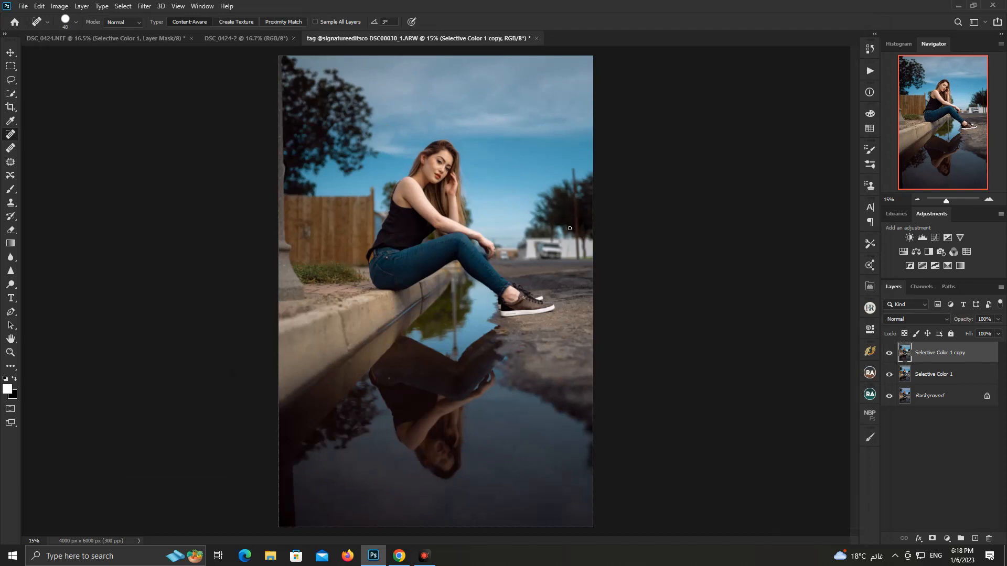
left_click(11, 53)
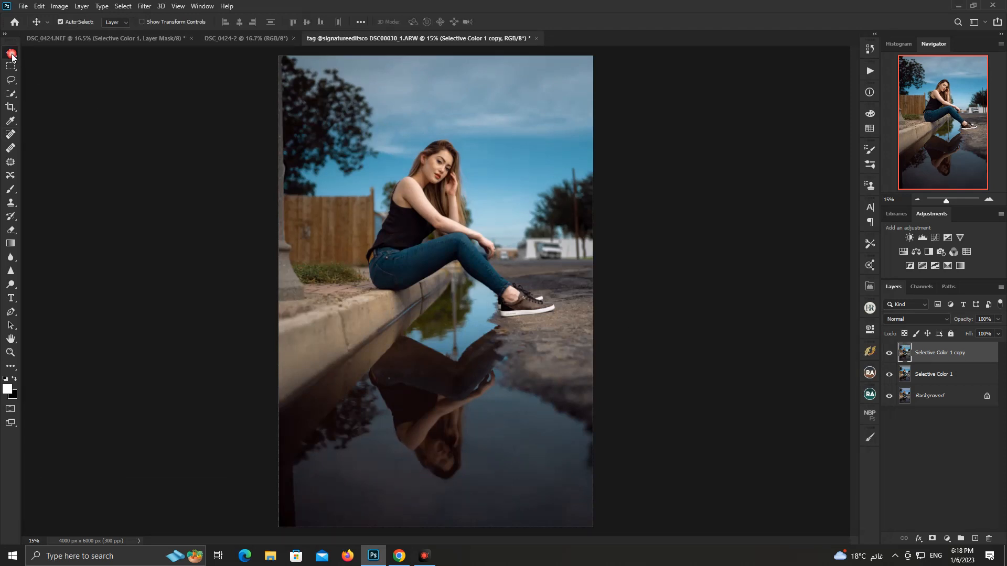